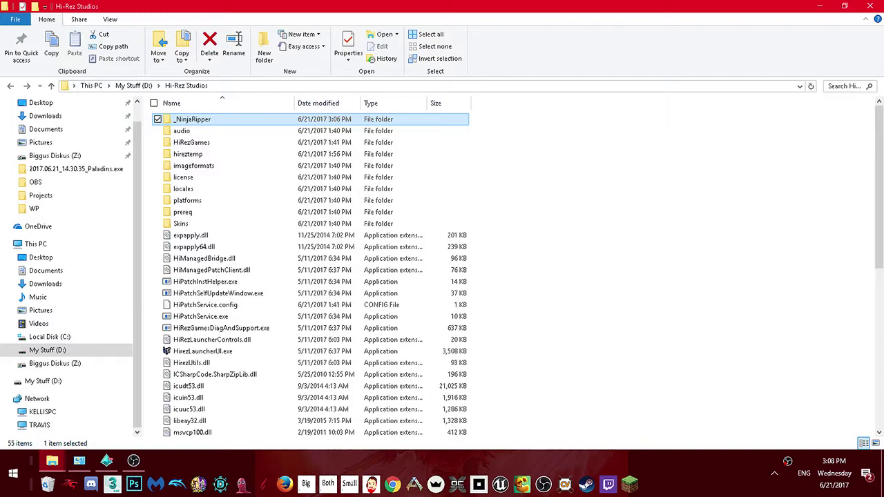
- Return to the ninjaripper1.7.0 x86 folder window in File Explorer
{"action": "scroll", "coordinate": [311, 277], "scroll_direction": "down", "scroll_amount": 3}
{"action": "scroll", "coordinate": [311, 277], "scroll_direction": "up", "scroll_amount": 3}
{"action": "scroll", "coordinate": [310, 269], "scroll_direction": "down", "scroll_amount": 4}
{"action": "scroll", "coordinate": [311, 270], "scroll_direction": "up", "scroll_amount": 4}
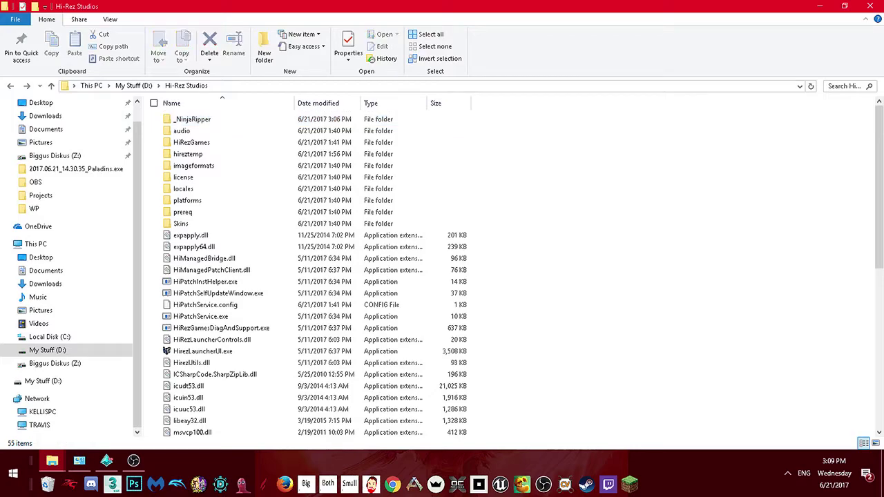
{"action": "scroll", "coordinate": [310, 270], "scroll_direction": "down", "scroll_amount": 3}
{"action": "scroll", "coordinate": [310, 270], "scroll_direction": "up", "scroll_amount": 3}
{"action": "scroll", "coordinate": [310, 269], "scroll_direction": "down", "scroll_amount": 5}
{"action": "scroll", "coordinate": [311, 270], "scroll_direction": "up", "scroll_amount": 5}
{"action": "mouse_move", "coordinate": [52, 461]}
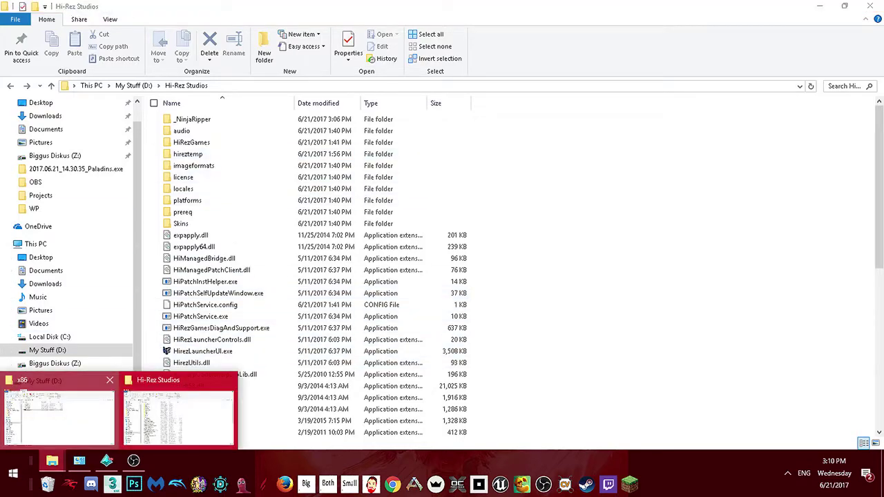
{"action": "left_click", "coordinate": [59, 415]}
{"action": "key", "text": "ctrl+space"}
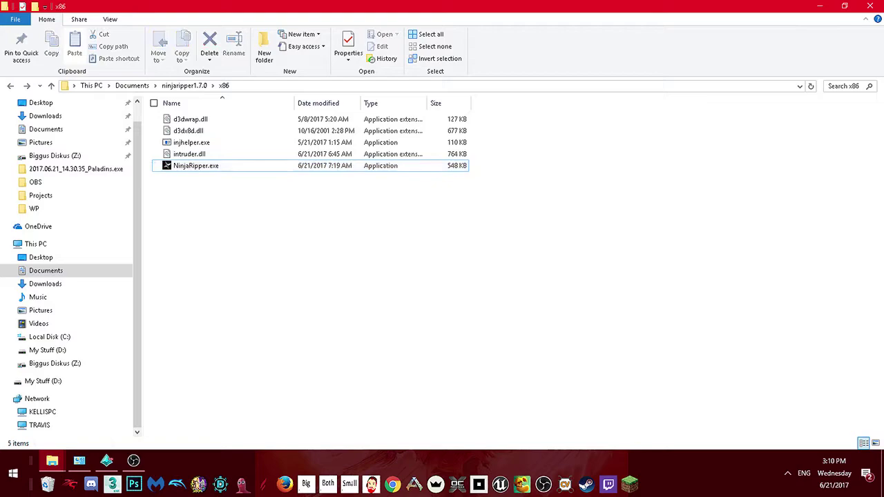
{"action": "left_click", "coordinate": [185, 86]}
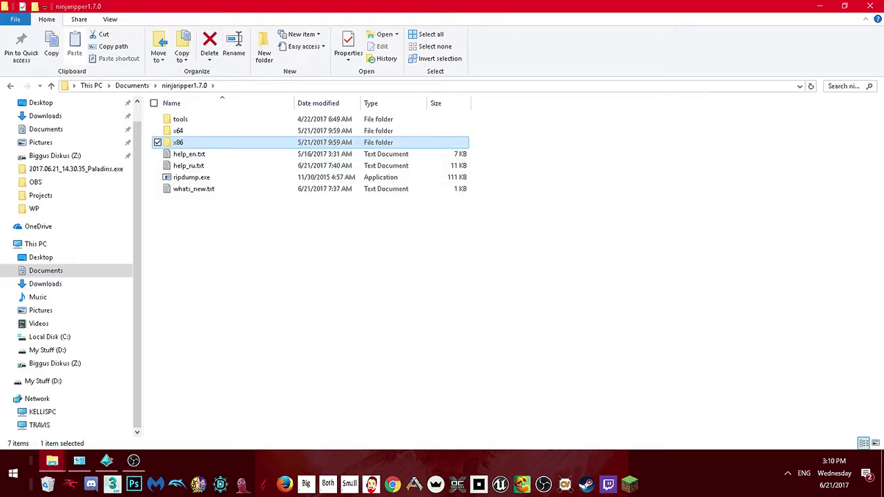
{"action": "key", "text": "Return"}
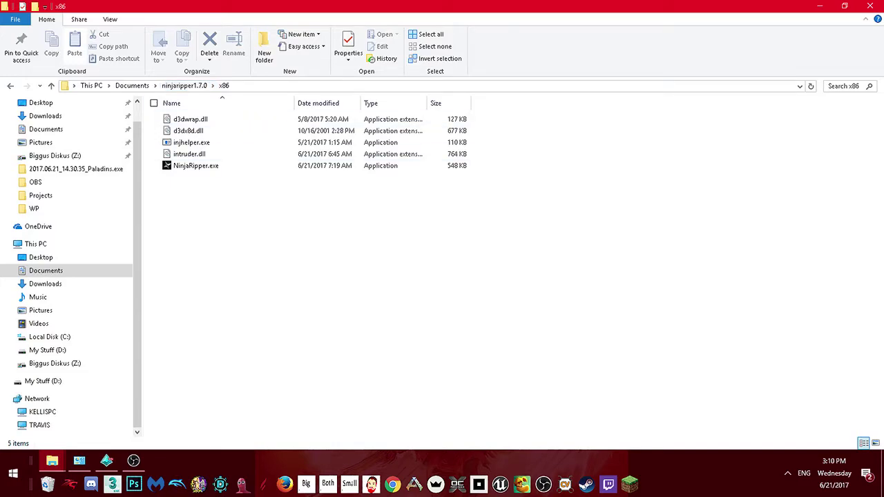
- Confirm 'Run this program as an administrator' is enabled in NinjaRipper.exe's Compatibility properties
{"action": "left_click", "coordinate": [179, 165]}
{"action": "right_click", "coordinate": [180, 166]}
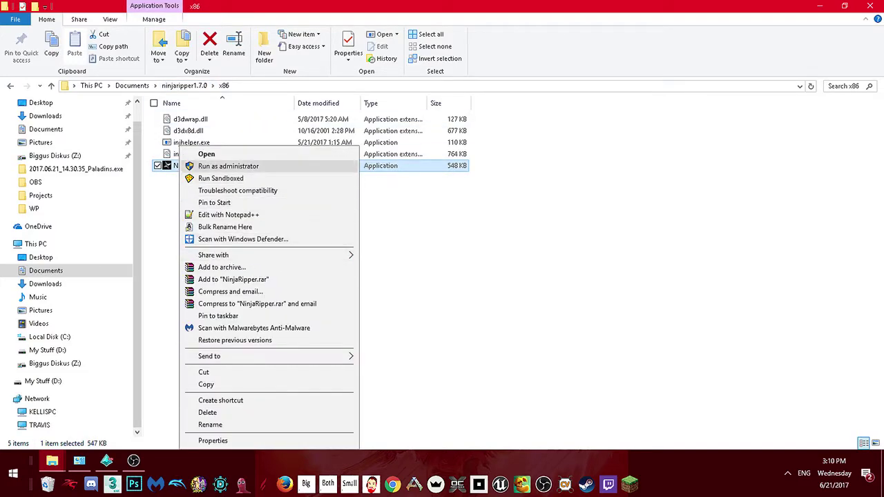
{"action": "left_click", "coordinate": [213, 441]}
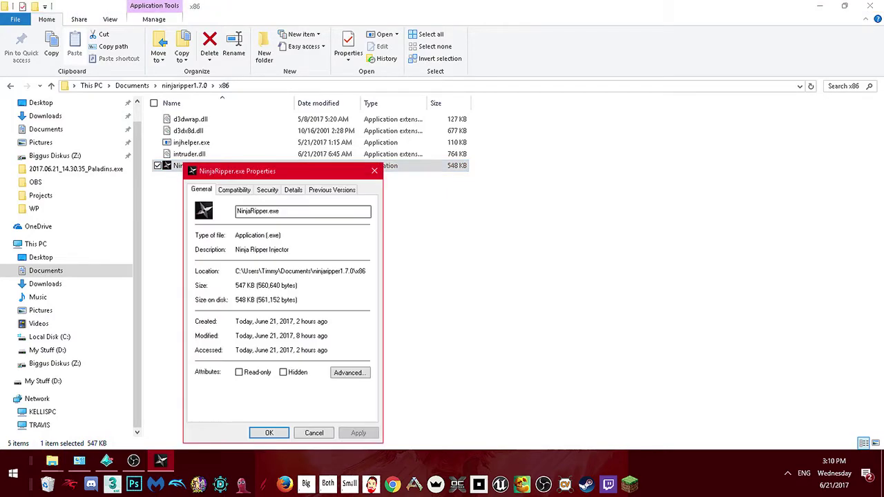
{"action": "key", "text": "ctrl+Tab"}
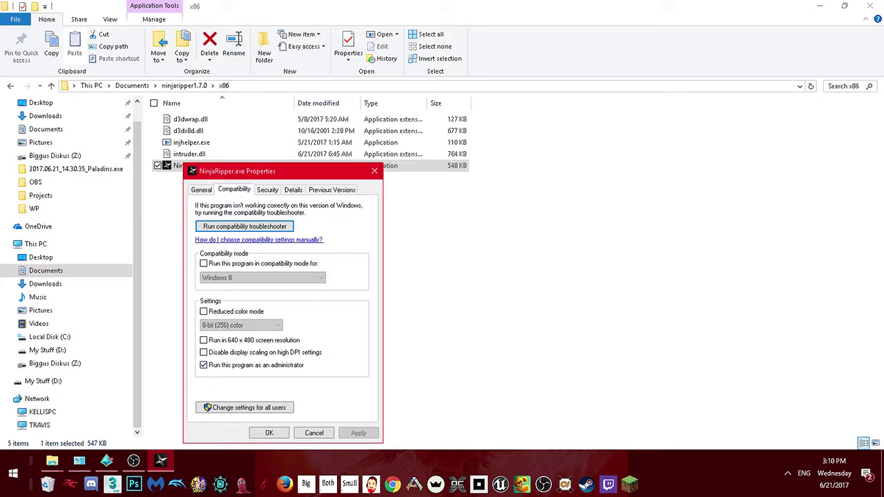
{"action": "key", "text": "Return"}
{"action": "key", "text": "Return"}
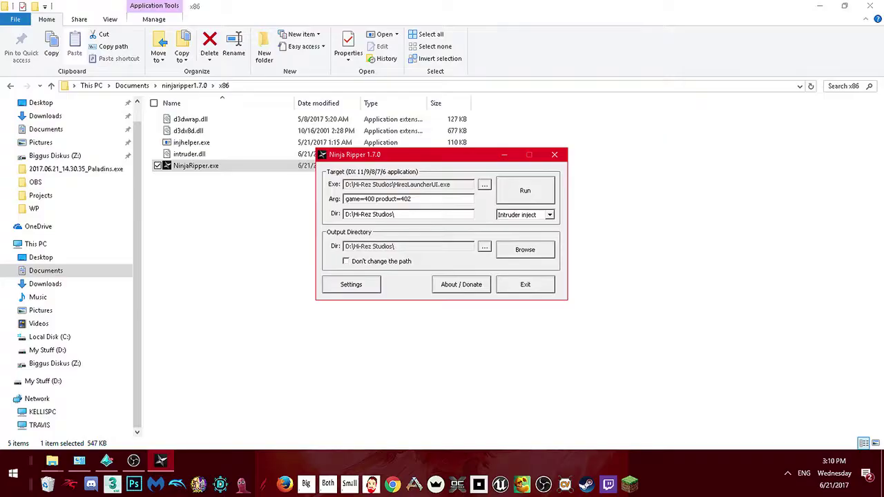
- Set HirezLauncherUI.exe from the Hi-Rez Studios folder as Ninja Ripper's target executable
{"action": "left_click_drag", "start_coordinate": [456, 154], "coordinate": [422, 177]}
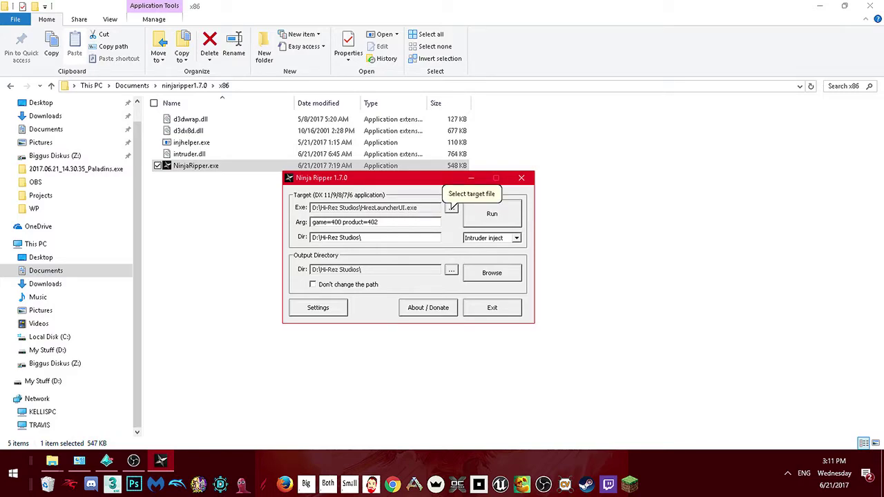
{"action": "left_click", "coordinate": [451, 207]}
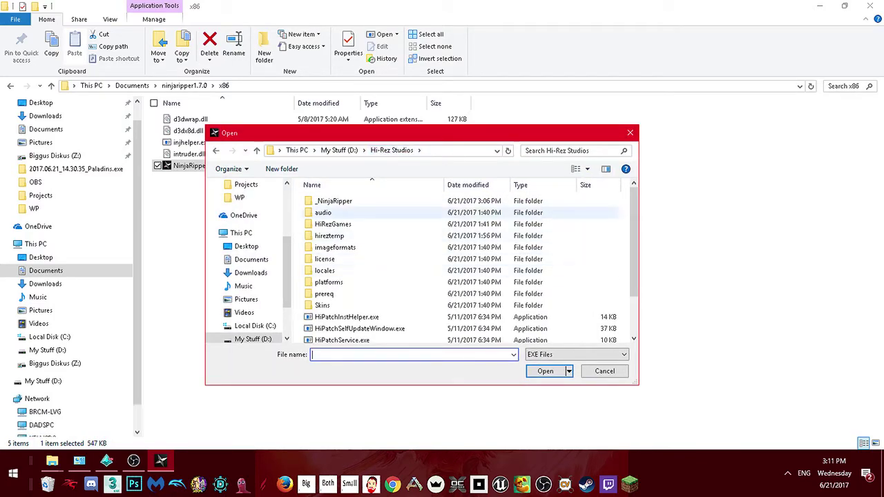
{"action": "scroll", "coordinate": [362, 302], "scroll_direction": "down", "scroll_amount": 2}
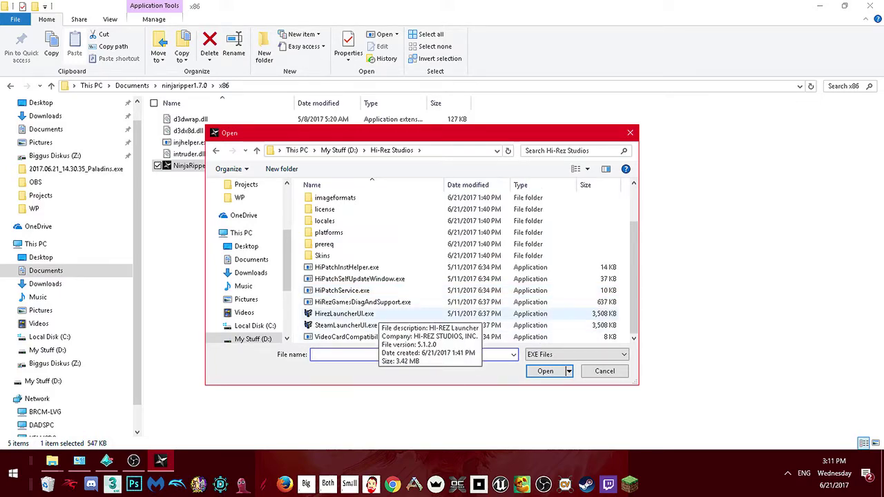
{"action": "double_click", "coordinate": [373, 313]}
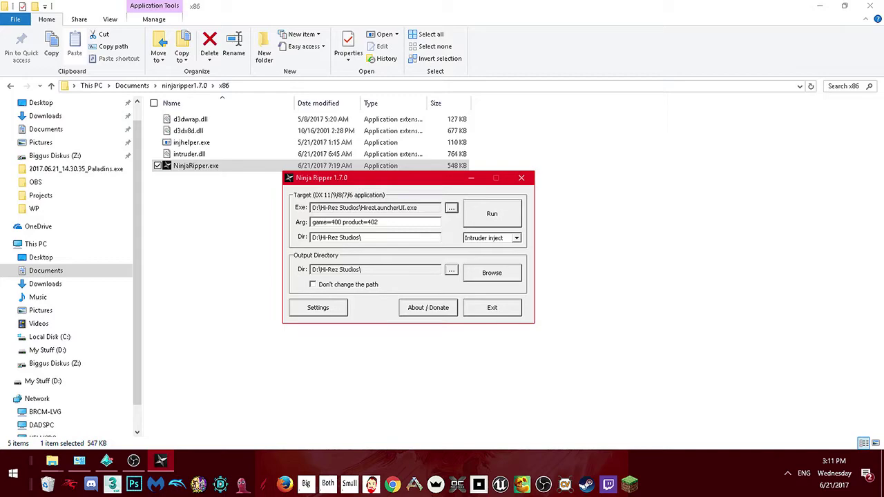
{"action": "left_click_drag", "start_coordinate": [429, 183], "coordinate": [384, 160]}
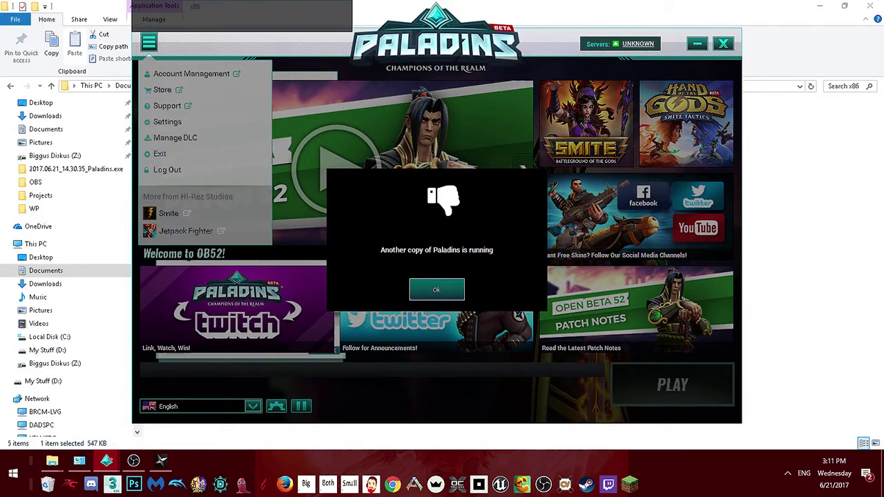
- Dismiss the 'Another copy of Paladins is running' warning, then bring up the Ethernet connection's menu
{"action": "left_click", "coordinate": [437, 290]}
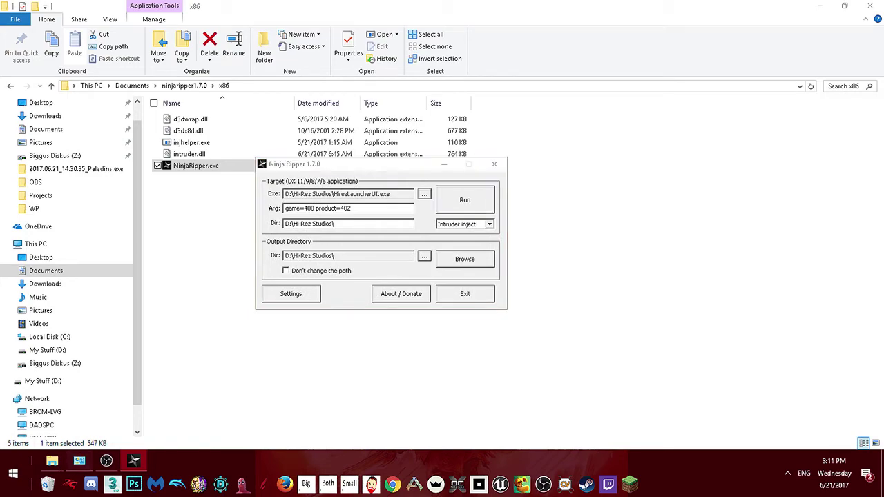
{"action": "right_click", "coordinate": [182, 86]}
- Disable the Ethernet connection and bring the Ninja Ripper window back up
{"action": "left_click", "coordinate": [208, 95]}
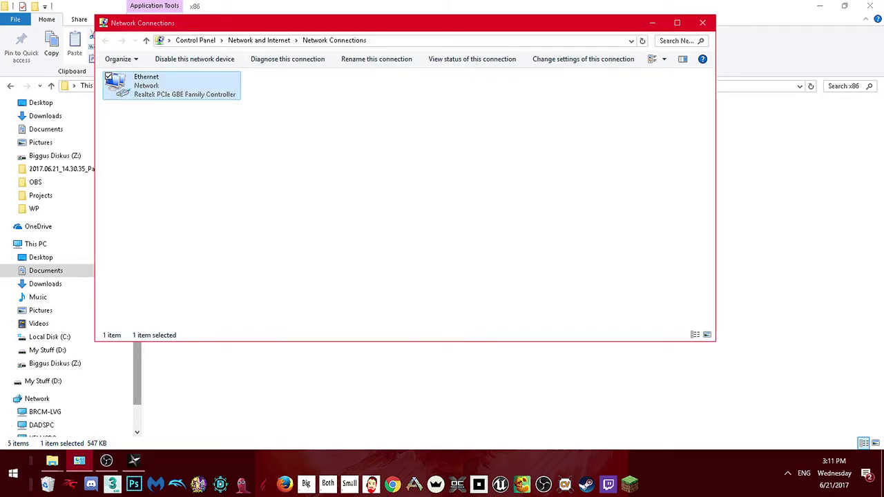
{"action": "scroll", "coordinate": [48, 263], "scroll_direction": "up", "scroll_amount": 1}
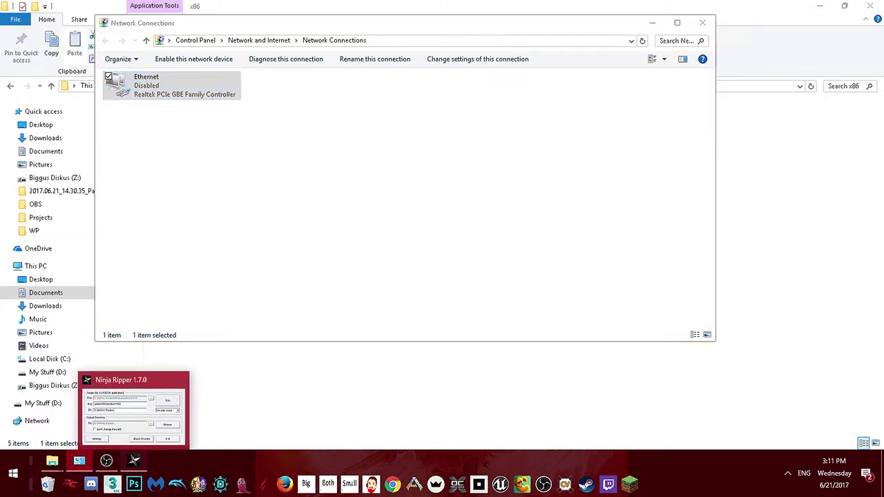
{"action": "left_click", "coordinate": [134, 461]}
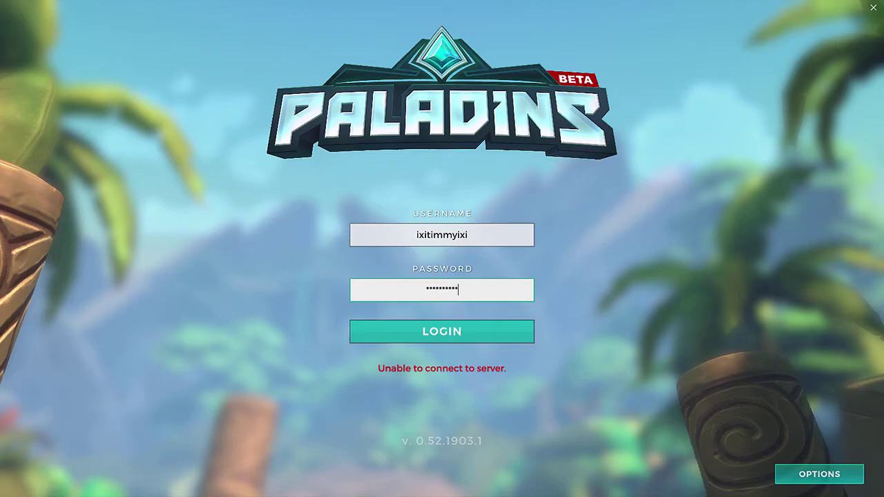
- Log in to Paladins and open Bomb King's Body skin collection from the Champions roster
{"action": "key", "text": "Return"}
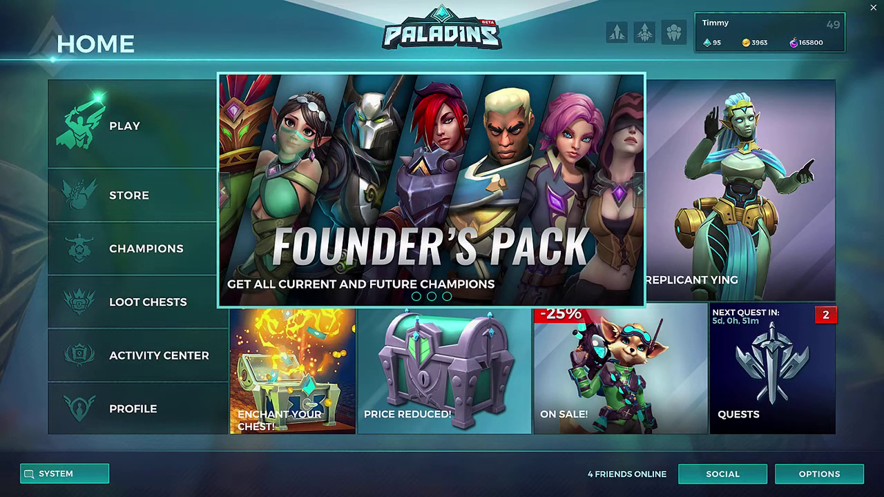
{"action": "key", "text": "Down"}
{"action": "key", "text": "Down"}
{"action": "key", "text": "Return"}
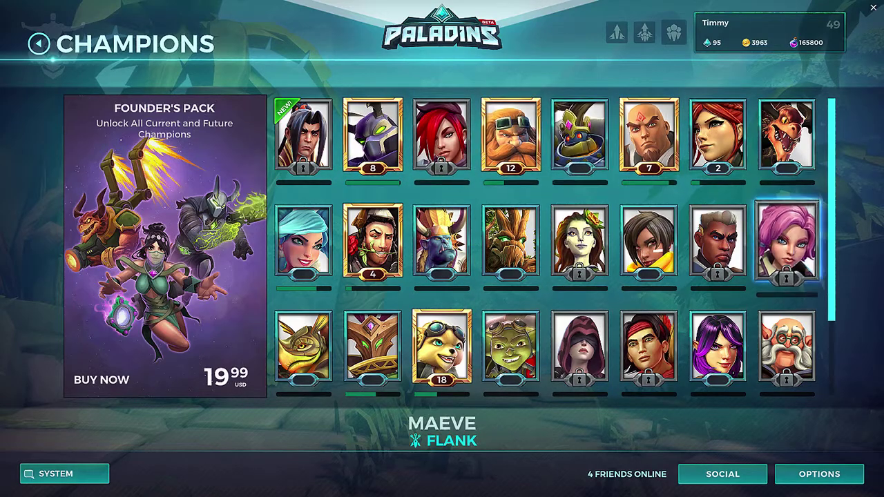
{"action": "left_click", "coordinate": [579, 135]}
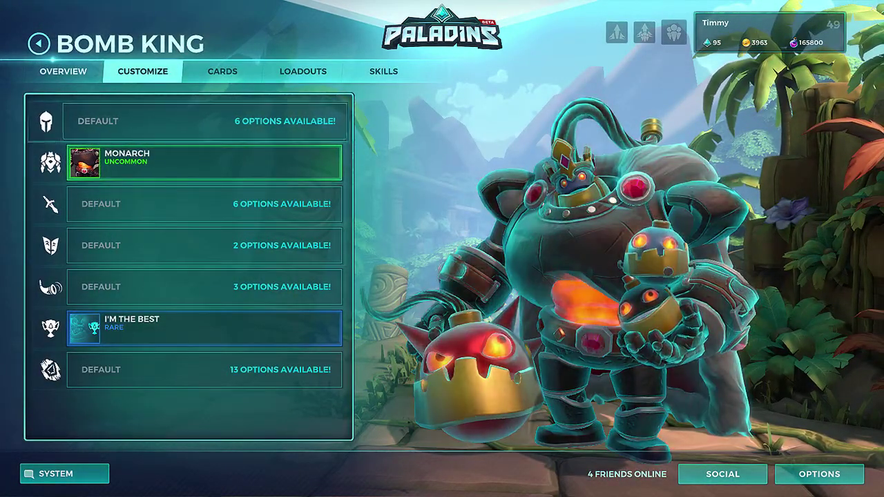
{"action": "key", "text": "Return"}
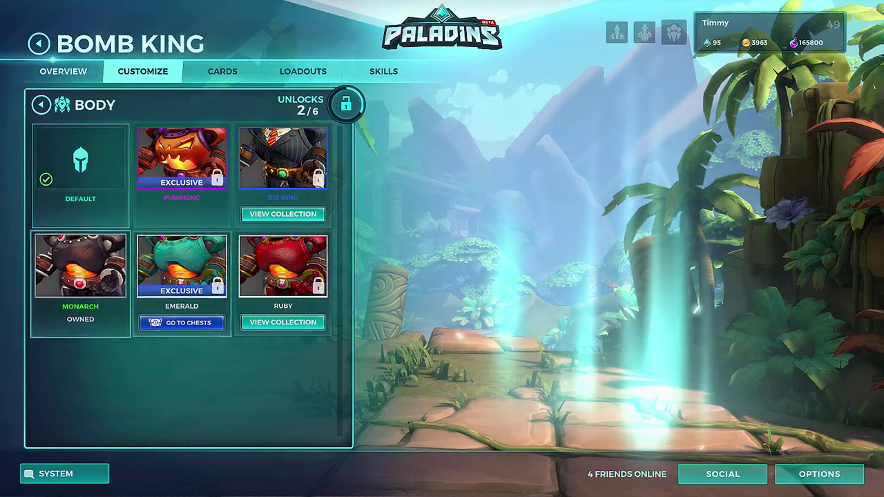
{"action": "left_click", "coordinate": [182, 266]}
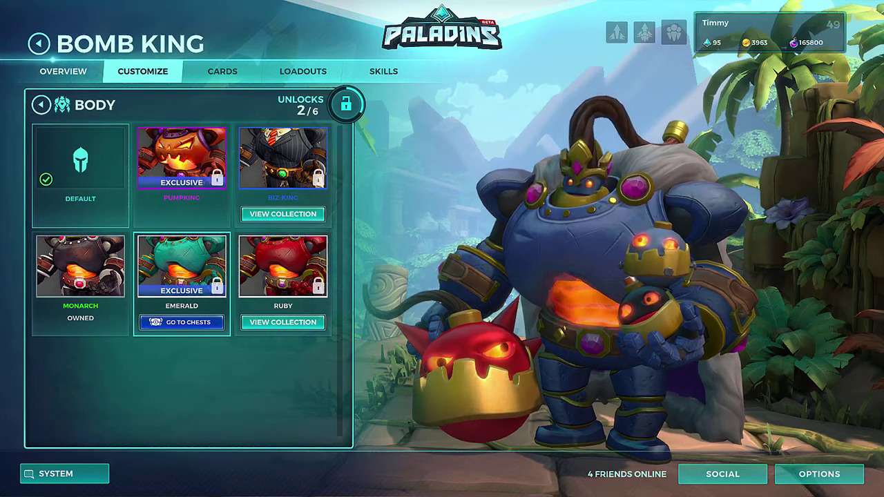
- Equip Bomb King with the Biz-King body, Biz-King Crown and Boss Bomb, then return to the roster
{"action": "left_click", "coordinate": [283, 157]}
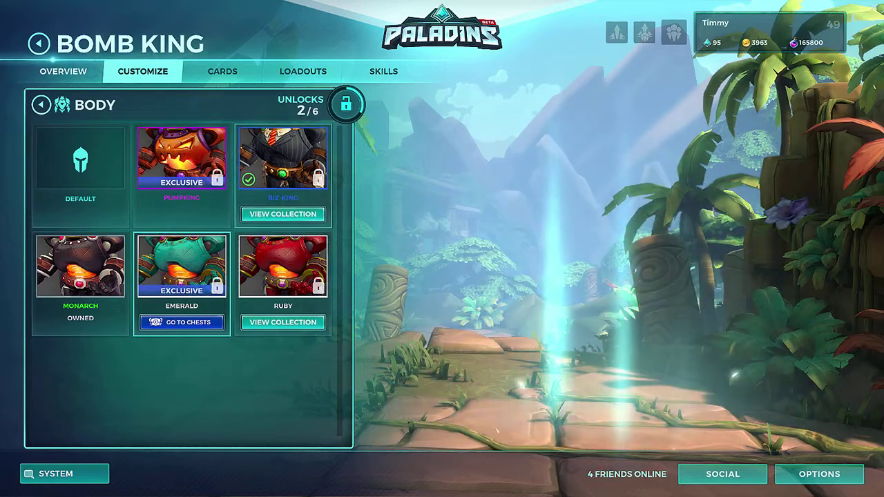
{"action": "key", "text": "Escape"}
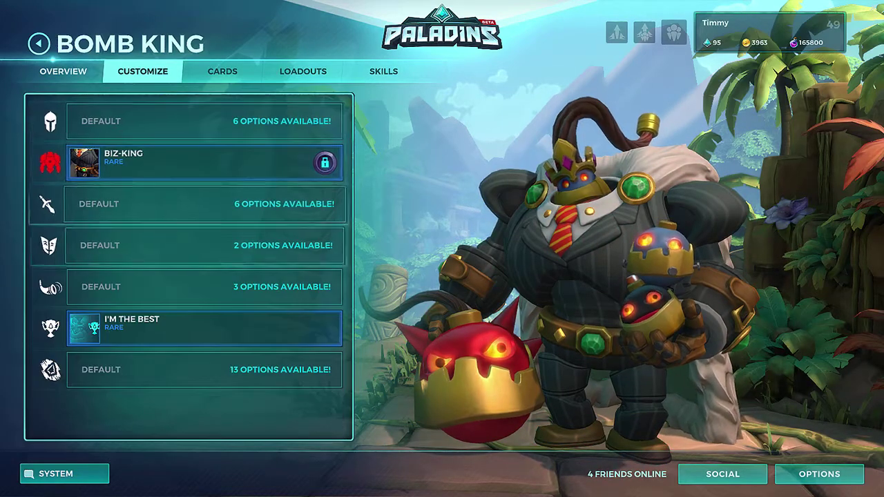
{"action": "left_click", "coordinate": [207, 120]}
{"action": "left_click", "coordinate": [283, 159]}
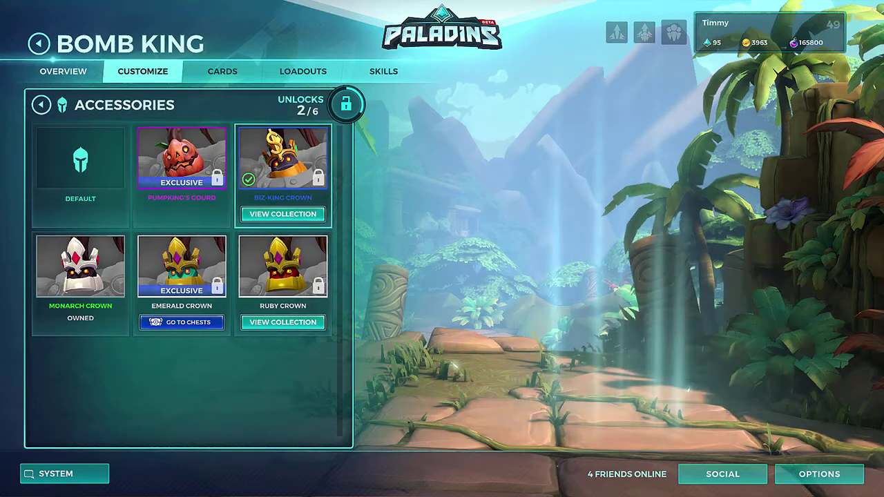
{"action": "key", "text": "Escape"}
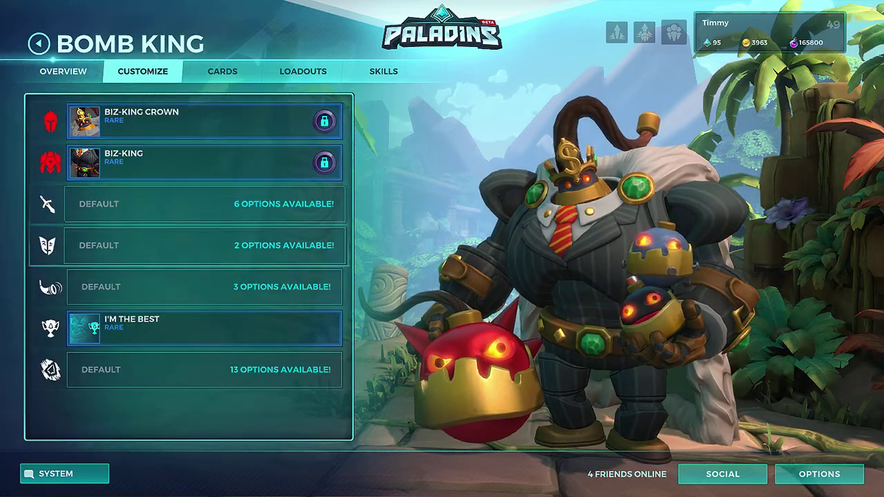
{"action": "left_click", "coordinate": [207, 204]}
{"action": "left_click", "coordinate": [284, 159]}
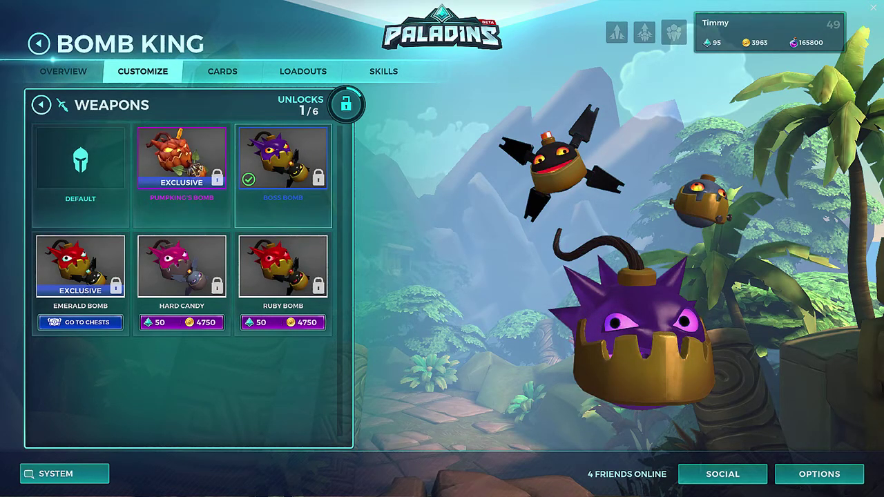
{"action": "key", "text": "Escape"}
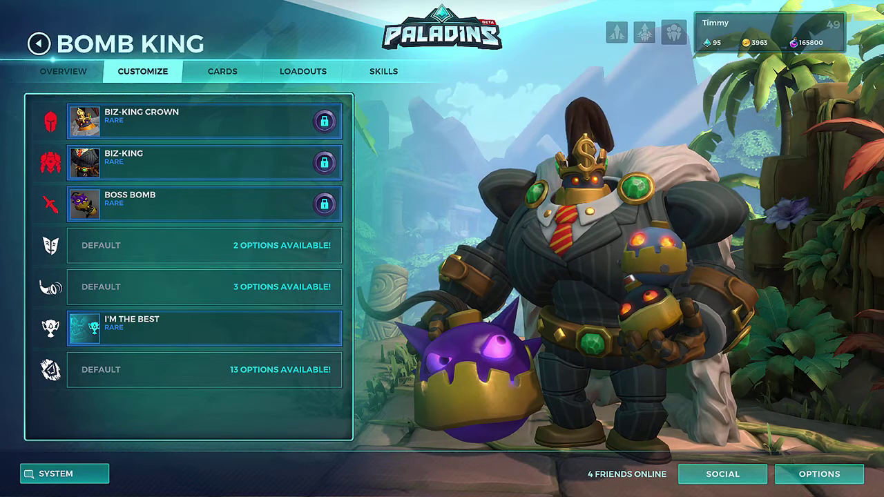
{"action": "key", "text": "Escape"}
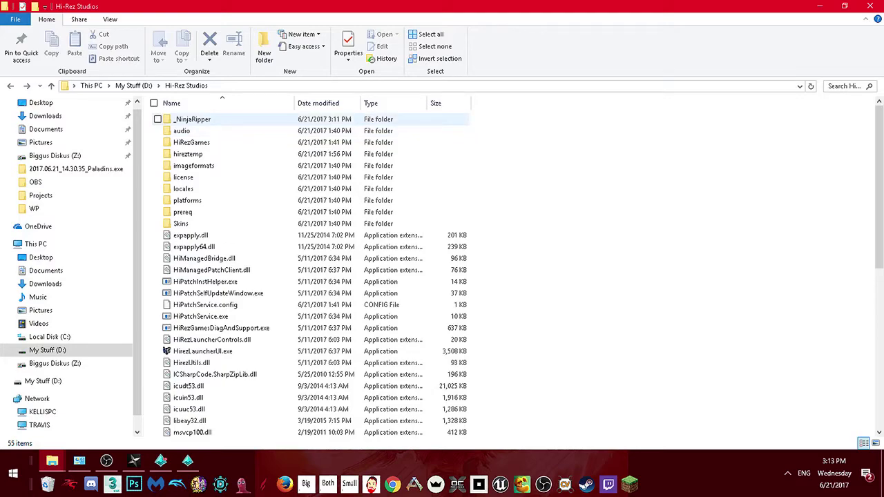
- Open _NinjaRipper > 15.11.55_Paladins.exe_4332 > 15.13.21_Paladins.exe and view Tex_0000_0.dds
{"action": "double_click", "coordinate": [193, 119]}
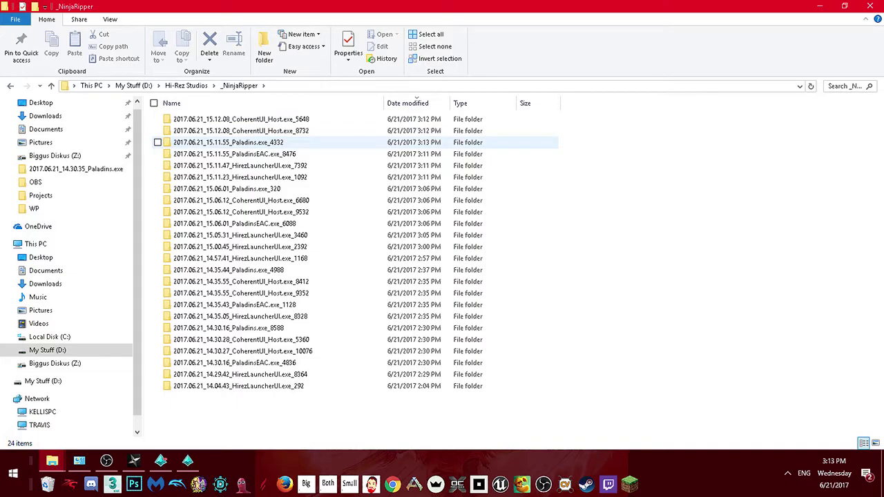
{"action": "double_click", "coordinate": [238, 143]}
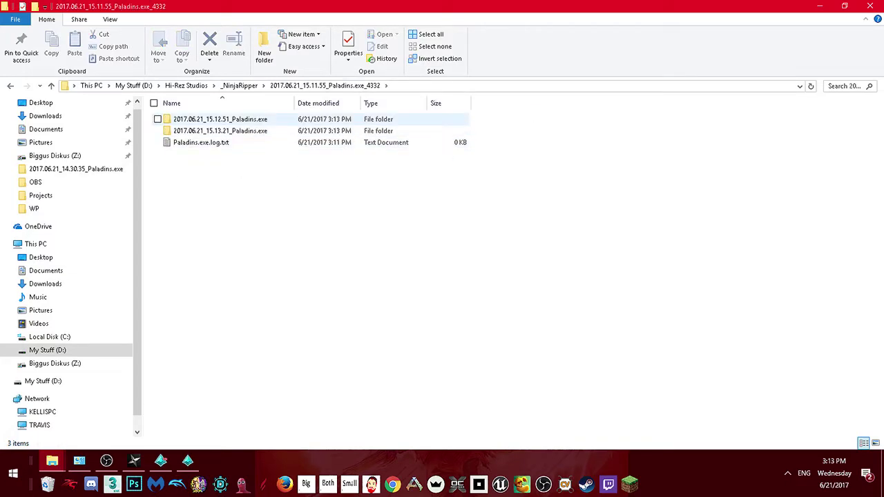
{"action": "double_click", "coordinate": [220, 131]}
{"action": "scroll", "coordinate": [207, 325], "scroll_direction": "down", "scroll_amount": 18}
{"action": "scroll", "coordinate": [207, 338], "scroll_direction": "down", "scroll_amount": 20}
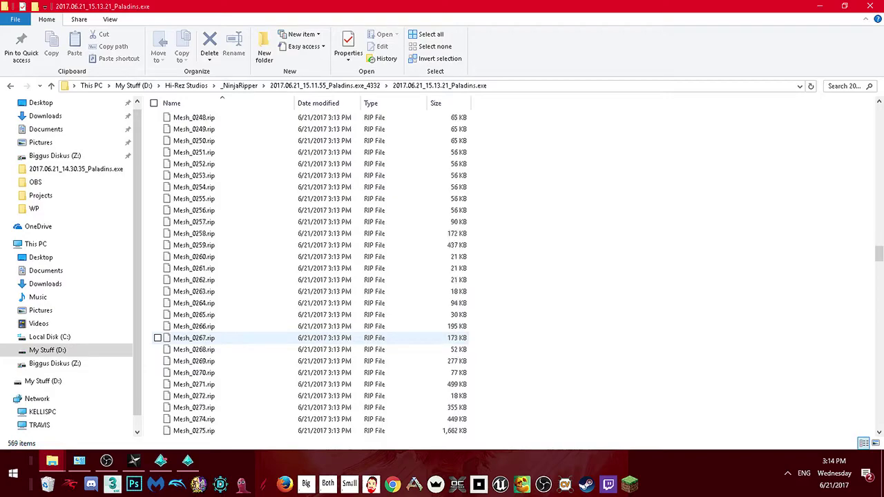
{"action": "scroll", "coordinate": [207, 337], "scroll_direction": "down", "scroll_amount": 20}
{"action": "scroll", "coordinate": [207, 361], "scroll_direction": "down", "scroll_amount": 20}
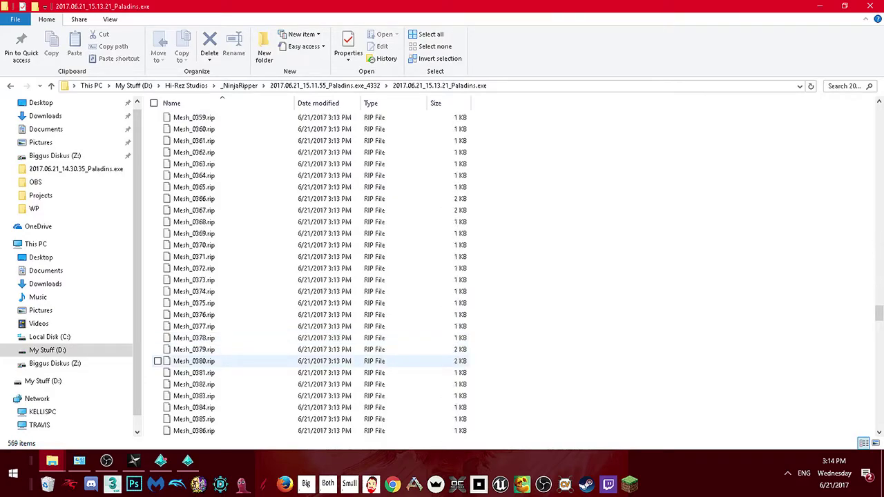
{"action": "double_click", "coordinate": [195, 152]}
- Page backward through the ripped textures in IrfanView to Tex_0027_7.dds, then close the viewer
{"action": "key", "text": "Left"}
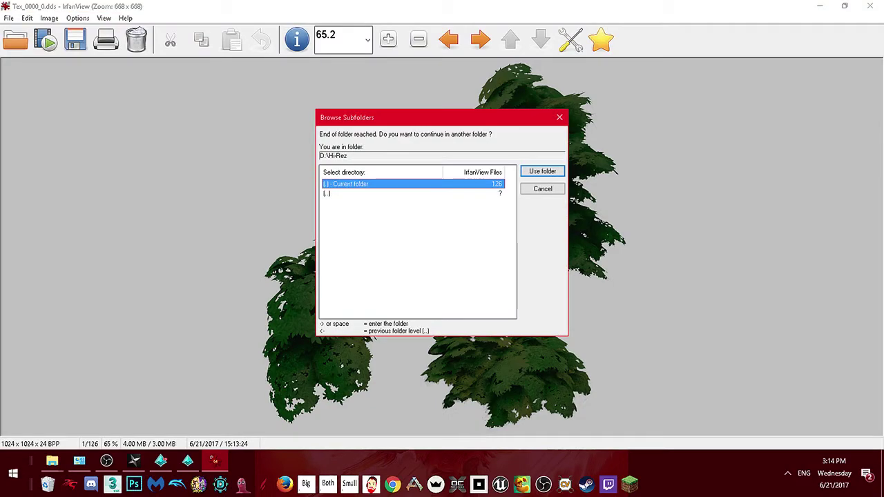
{"action": "key", "text": "Return"}
{"action": "key", "text": "Left"}
{"action": "key", "text": "Left"}
{"action": "key", "text": "Left"}
{"action": "key", "text": "Left"}
{"action": "key", "text": "Left"}
{"action": "key", "text": "Left"}
{"action": "key", "text": "Left"}
{"action": "key", "text": "Left"}
{"action": "key", "text": "Left"}
{"action": "key", "text": "Left"}
{"action": "key", "text": "Left"}
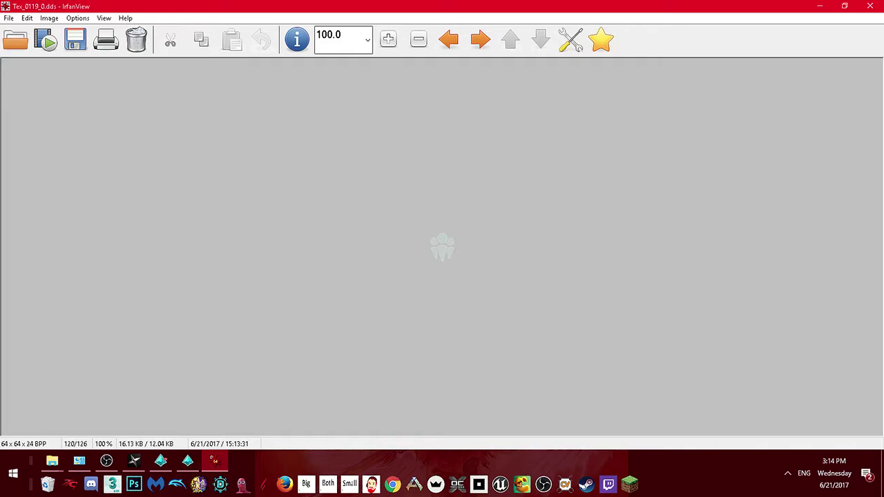
{"action": "key", "text": "Left"}
{"action": "key", "text": "Left"}
{"action": "key", "text": "Left"}
{"action": "key", "text": "Left"}
{"action": "key", "text": "Left"}
{"action": "key", "text": "Left"}
{"action": "key", "text": "Left"}
{"action": "key", "text": "Left"}
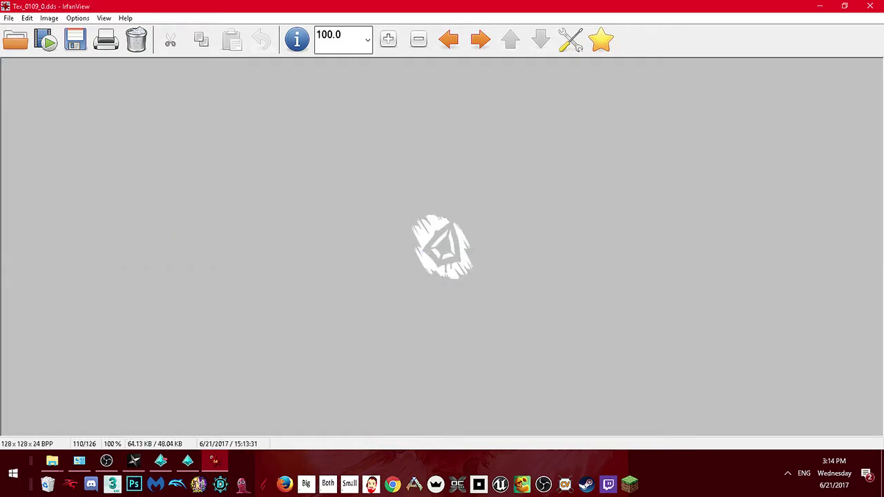
{"action": "key", "text": "Left"}
{"action": "key", "text": "Left"}
{"action": "key", "text": "Left"}
{"action": "key", "text": "Left"}
{"action": "key", "text": "Left"}
{"action": "key", "text": "Left"}
{"action": "key", "text": "Left"}
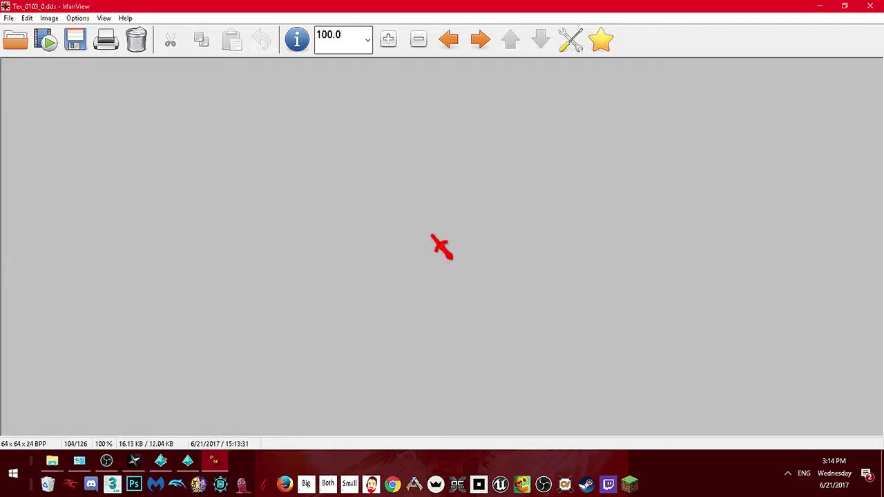
{"action": "key", "text": "Left"}
{"action": "key", "text": "Left"}
{"action": "key", "text": "Left"}
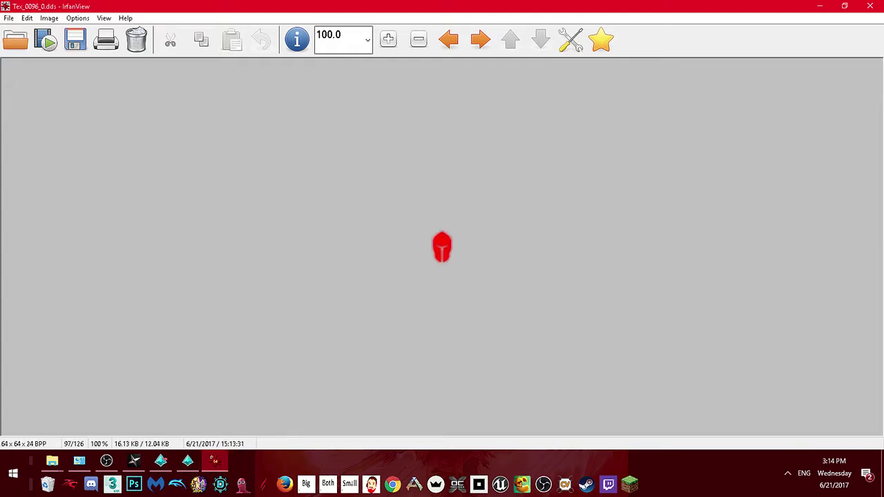
{"action": "key", "text": "Left"}
{"action": "key", "text": "Left"}
{"action": "key", "text": "Left"}
{"action": "key", "text": "Left"}
{"action": "key", "text": "Left"}
{"action": "key", "text": "Left"}
{"action": "key", "text": "Left"}
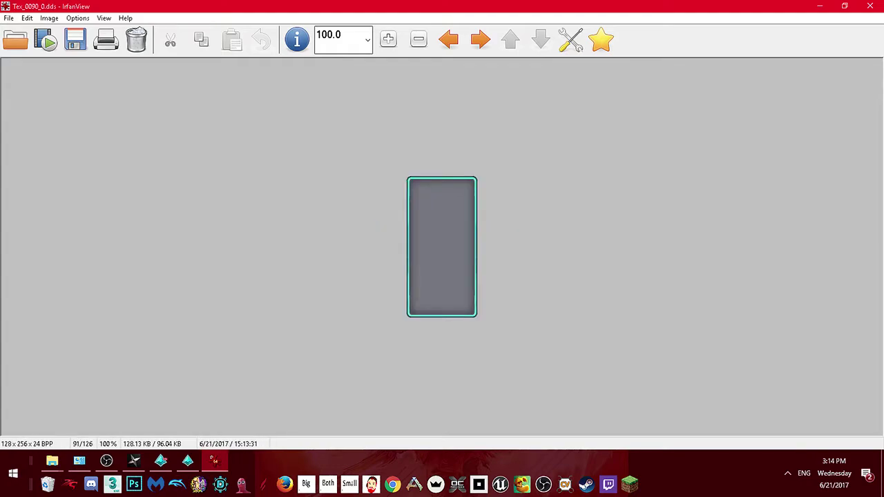
{"action": "key", "text": "Left"}
{"action": "key", "text": "Left"}
{"action": "key", "text": "Left"}
{"action": "key", "text": "Left"}
{"action": "key", "text": "Left"}
{"action": "key", "text": "Left"}
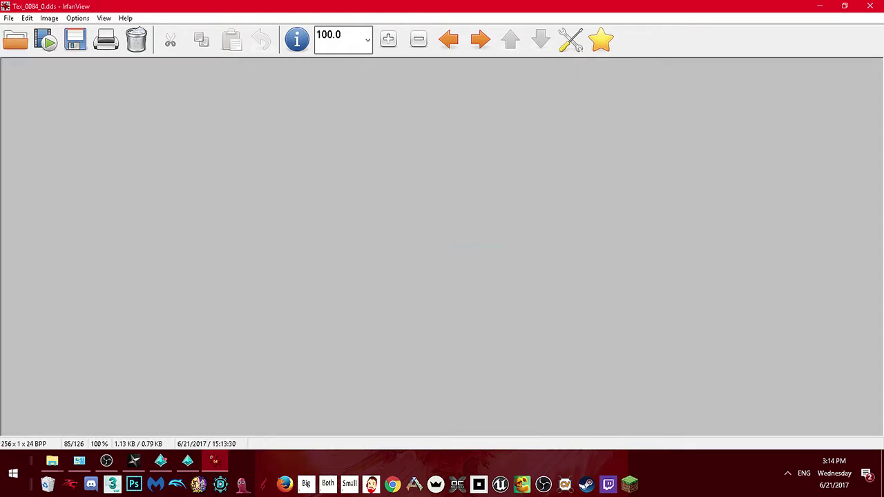
{"action": "key", "text": "Left"}
{"action": "key", "text": "Left"}
{"action": "key", "text": "Left"}
{"action": "key", "text": "Left"}
{"action": "key", "text": "Left"}
{"action": "key", "text": "Left"}
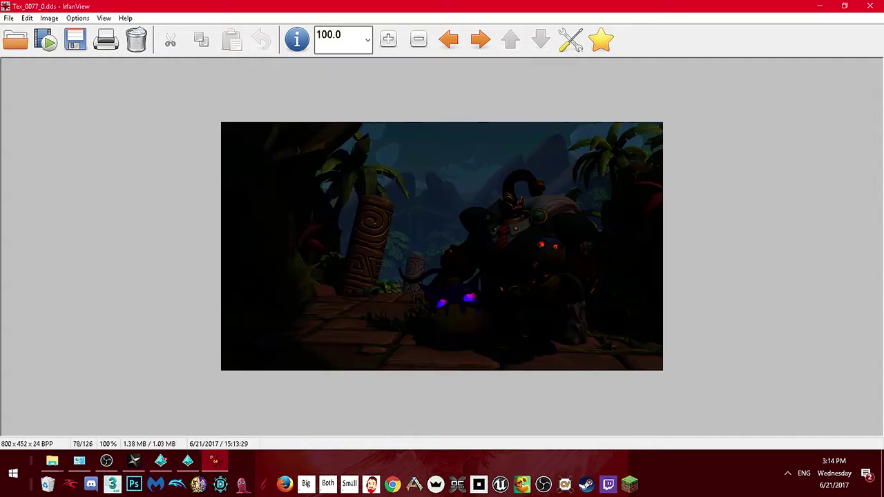
{"action": "key", "text": "Left"}
{"action": "key", "text": "Left"}
{"action": "key", "text": "Left"}
{"action": "key", "text": "Left"}
{"action": "key", "text": "Left"}
{"action": "key", "text": "Left"}
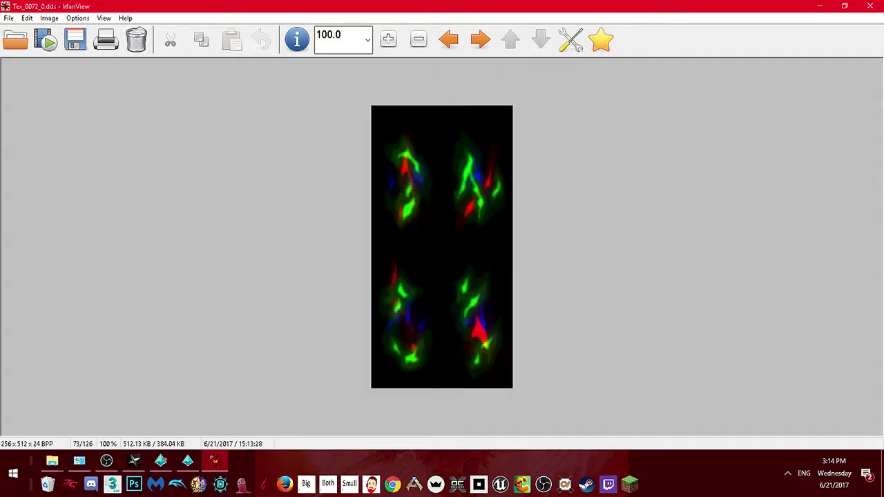
{"action": "key", "text": "Left"}
{"action": "key", "text": "Left"}
{"action": "key", "text": "Left"}
{"action": "key", "text": "Left"}
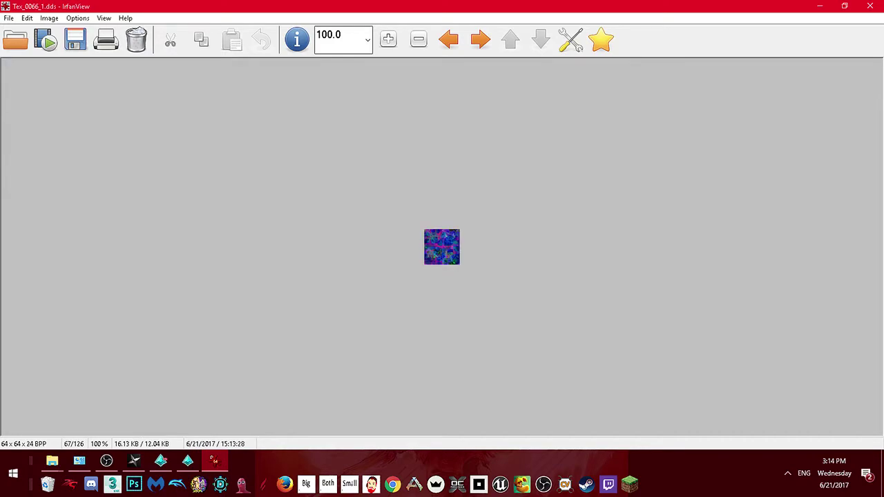
{"action": "key", "text": "Left"}
{"action": "key", "text": "Left"}
{"action": "key", "text": "Left"}
{"action": "key", "text": "Left"}
{"action": "key", "text": "Left"}
{"action": "key", "text": "Left"}
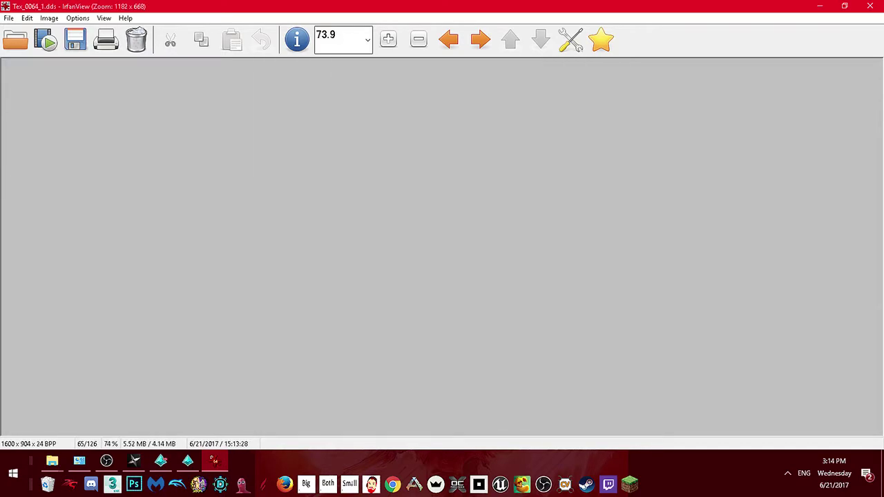
{"action": "key", "text": "Left"}
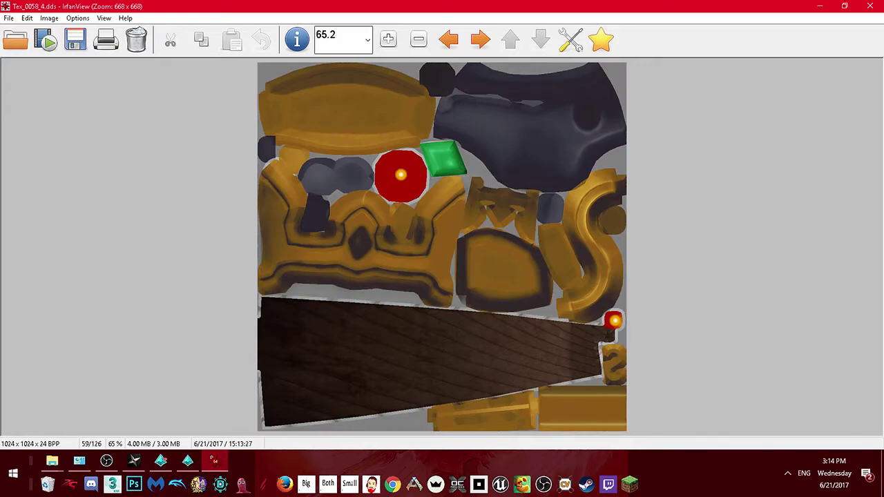
{"action": "key", "text": "Left"}
{"action": "key", "text": "Left"}
{"action": "key", "text": "Left"}
{"action": "key", "text": "Left"}
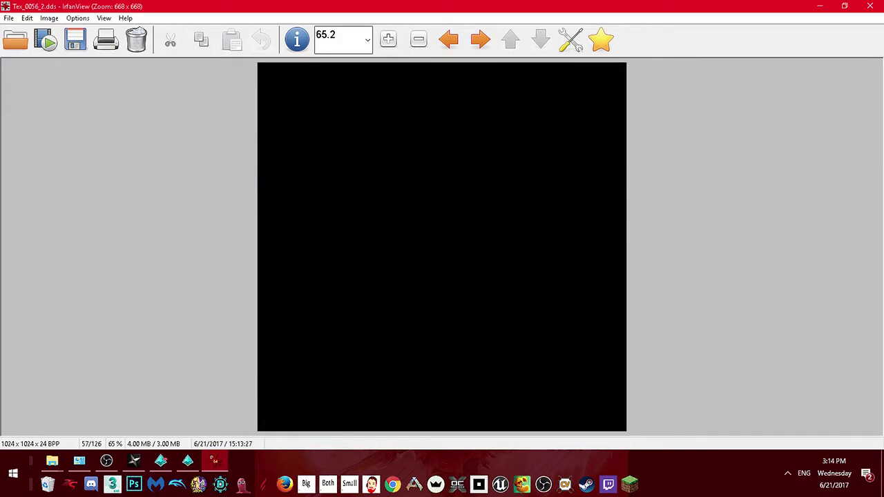
{"action": "key", "text": "Left"}
{"action": "key", "text": "Left"}
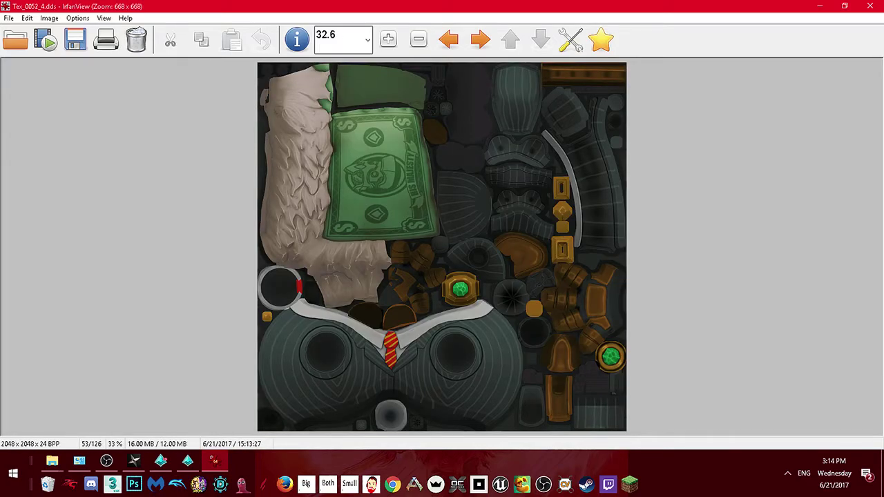
{"action": "key", "text": "Left"}
{"action": "key", "text": "Right"}
{"action": "key", "text": "Left"}
{"action": "key", "text": "Left"}
{"action": "key", "text": "Left"}
{"action": "key", "text": "Left"}
{"action": "key", "text": "Left"}
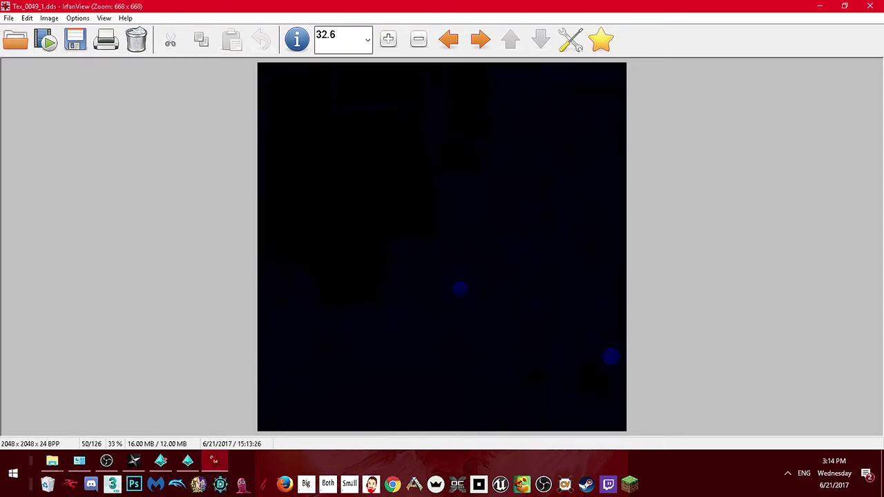
{"action": "key", "text": "Left"}
{"action": "key", "text": "Left"}
{"action": "key", "text": "Left"}
{"action": "key", "text": "Left"}
{"action": "key", "text": "Left"}
{"action": "key", "text": "Left"}
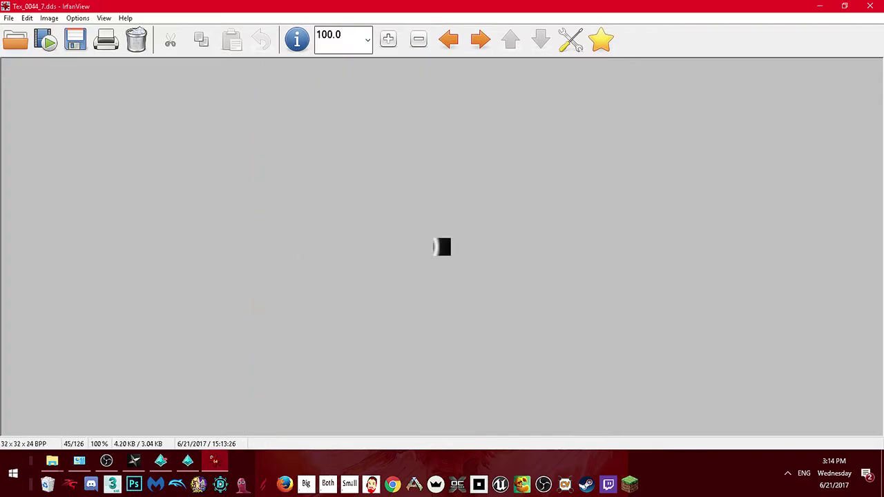
{"action": "key", "text": "Left"}
{"action": "key", "text": "Left"}
{"action": "key", "text": "Left"}
{"action": "key", "text": "Left"}
{"action": "key", "text": "Left"}
{"action": "key", "text": "Left"}
{"action": "key", "text": "Left"}
{"action": "key", "text": "Left"}
{"action": "key", "text": "Left"}
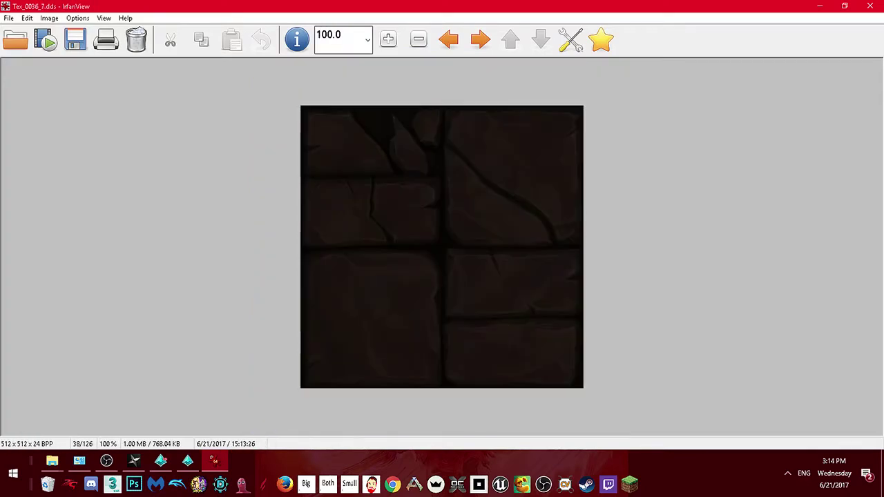
{"action": "key", "text": "Left"}
{"action": "key", "text": "Left"}
{"action": "key", "text": "Left"}
{"action": "key", "text": "Left"}
{"action": "key", "text": "Left"}
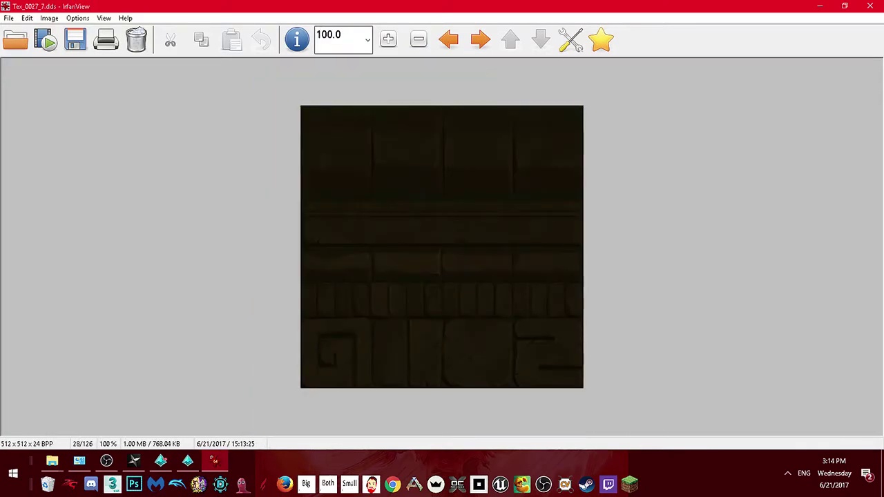
{"action": "key", "text": "Escape"}
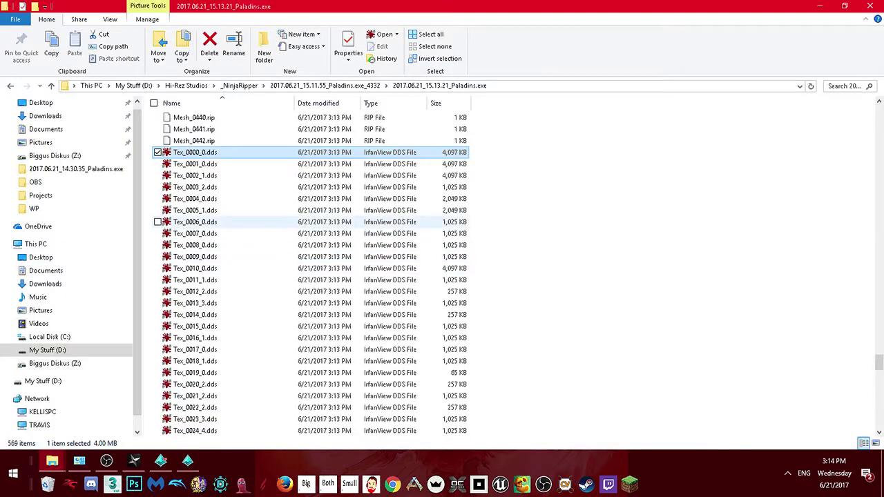
- Open the 2017.06.21_15.12.51_Paladins.exe capture folder and view its Tex_0000_0.dds texture
{"action": "scroll", "coordinate": [311, 270], "scroll_direction": "up", "scroll_amount": 10}
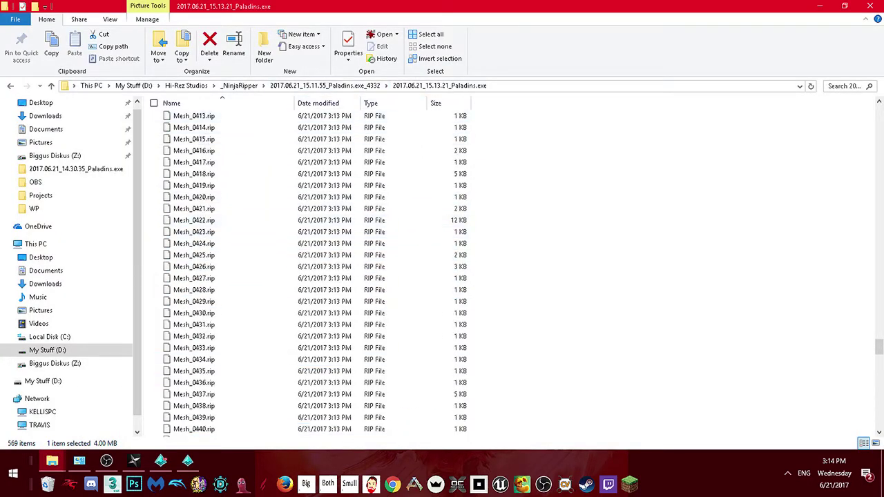
{"action": "left_click", "coordinate": [324, 86]}
{"action": "double_click", "coordinate": [220, 119]}
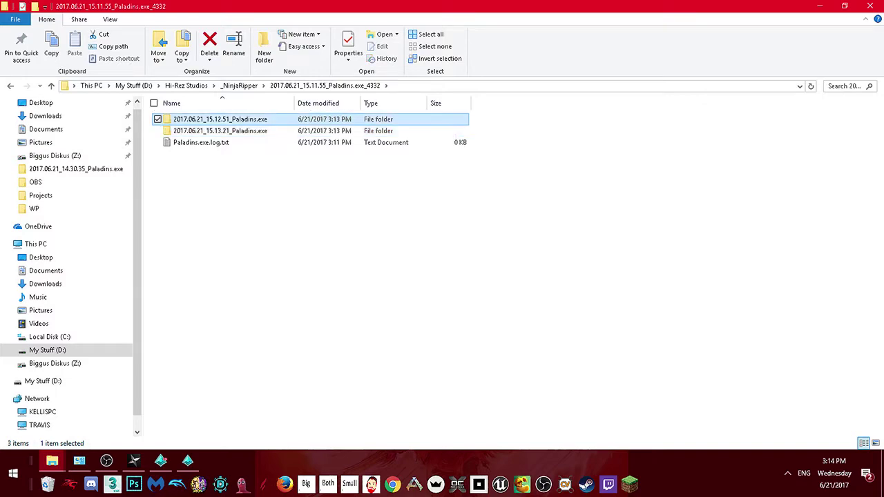
{"action": "scroll", "coordinate": [228, 177], "scroll_direction": "down", "scroll_amount": 12}
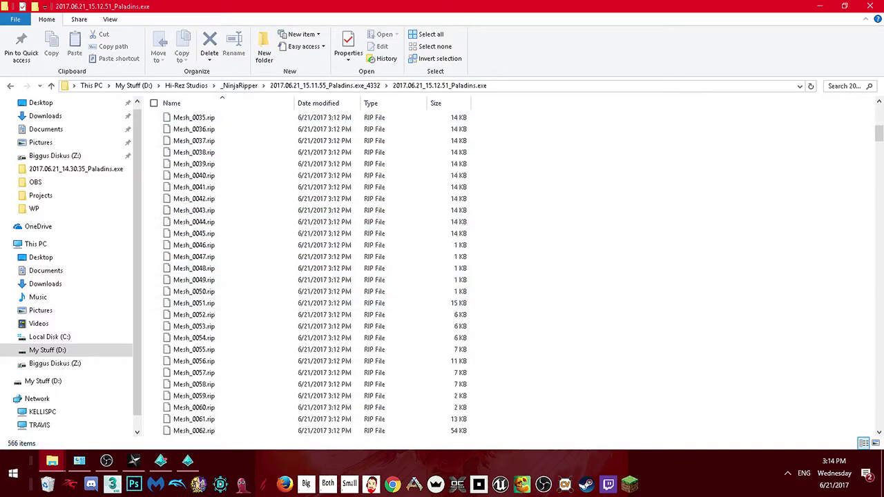
{"action": "scroll", "coordinate": [759, 127], "scroll_direction": "down", "scroll_amount": 20}
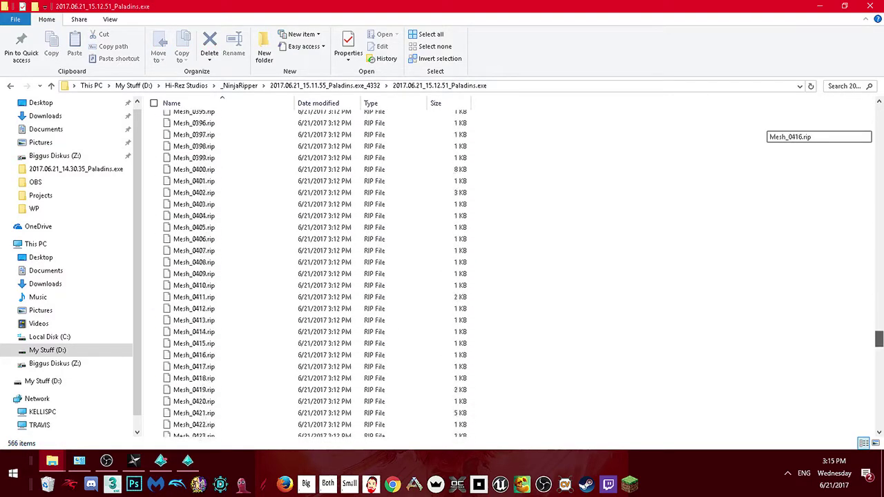
{"action": "scroll", "coordinate": [759, 128], "scroll_direction": "down", "scroll_amount": 5}
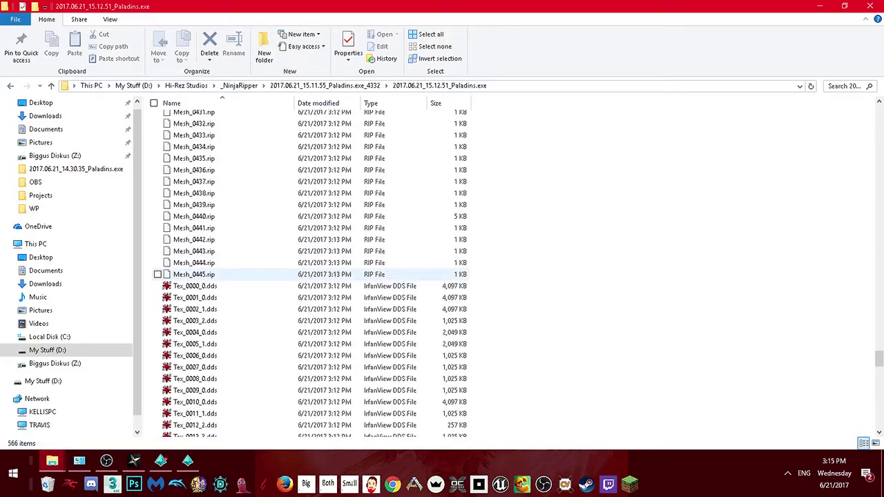
{"action": "double_click", "coordinate": [194, 286]}
- Step forward through the textures to the 2048×2048 Bomb King body atlas Tex_0050_5.dds
{"action": "key", "text": "space"}
{"action": "key", "text": "space"}
{"action": "key", "text": "space"}
{"action": "key", "text": "space"}
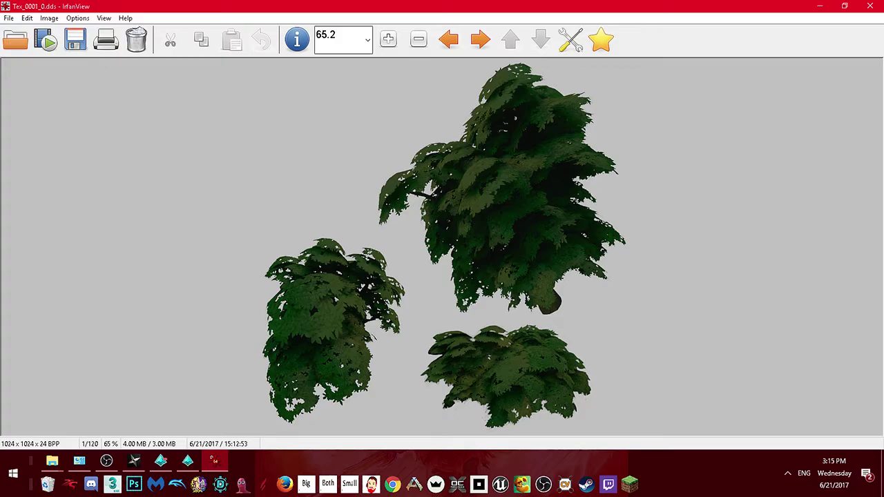
{"action": "key", "text": "space"}
{"action": "key", "text": "space"}
{"action": "key", "text": "space"}
{"action": "key", "text": "space"}
{"action": "key", "text": "space"}
{"action": "key", "text": "space"}
{"action": "key", "text": "space"}
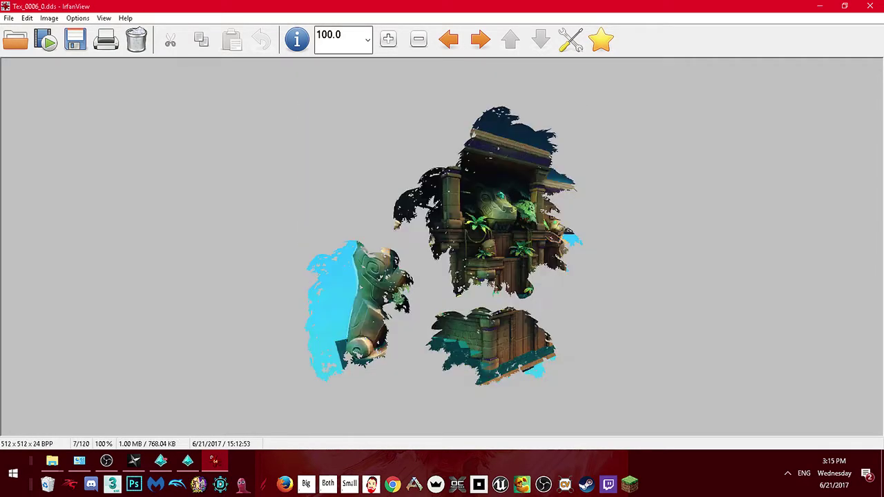
{"action": "key", "text": "space"}
{"action": "key", "text": "space"}
{"action": "key", "text": "space"}
{"action": "key", "text": "space"}
{"action": "key", "text": "space"}
{"action": "key", "text": "space"}
{"action": "key", "text": "space"}
{"action": "key", "text": "space"}
{"action": "key", "text": "space"}
{"action": "key", "text": "space"}
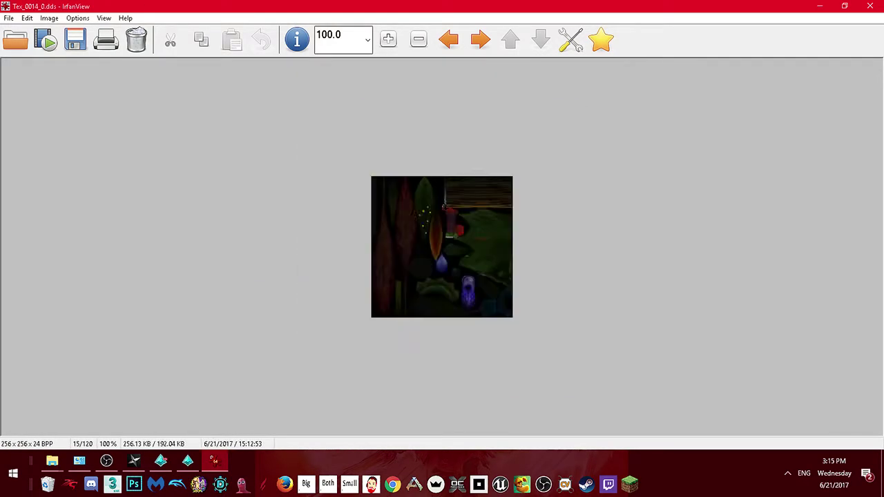
{"action": "key", "text": "Right"}
{"action": "key", "text": "Right"}
{"action": "key", "text": "Right"}
{"action": "key", "text": "Right"}
{"action": "key", "text": "Right"}
{"action": "key", "text": "Right"}
{"action": "key", "text": "Right"}
{"action": "key", "text": "Right"}
{"action": "key", "text": "Right"}
{"action": "key", "text": "Right"}
{"action": "key", "text": "Right"}
{"action": "key", "text": "Right"}
{"action": "key", "text": "Right"}
{"action": "key", "text": "Right"}
{"action": "key", "text": "Right"}
{"action": "key", "text": "Right"}
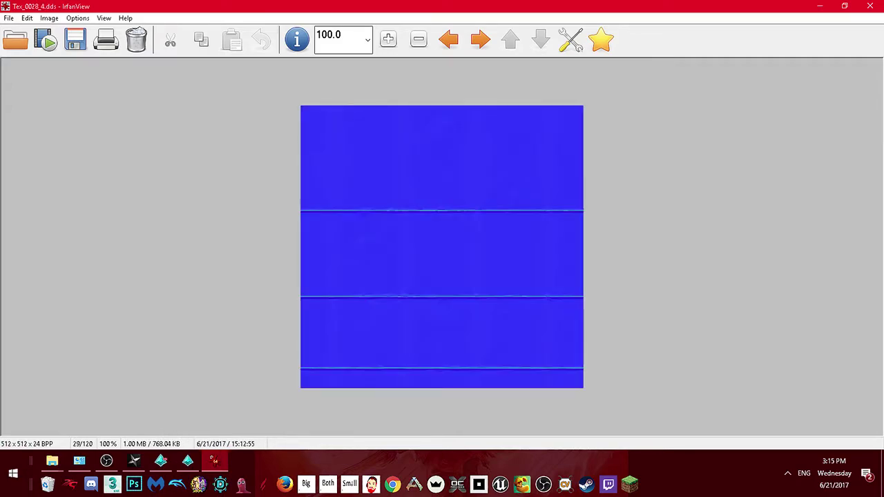
{"action": "key", "text": "Right"}
{"action": "key", "text": "Right"}
{"action": "key", "text": "Right"}
{"action": "key", "text": "Right"}
{"action": "key", "text": "Right"}
{"action": "key", "text": "Right"}
{"action": "key", "text": "Right"}
{"action": "key", "text": "Right"}
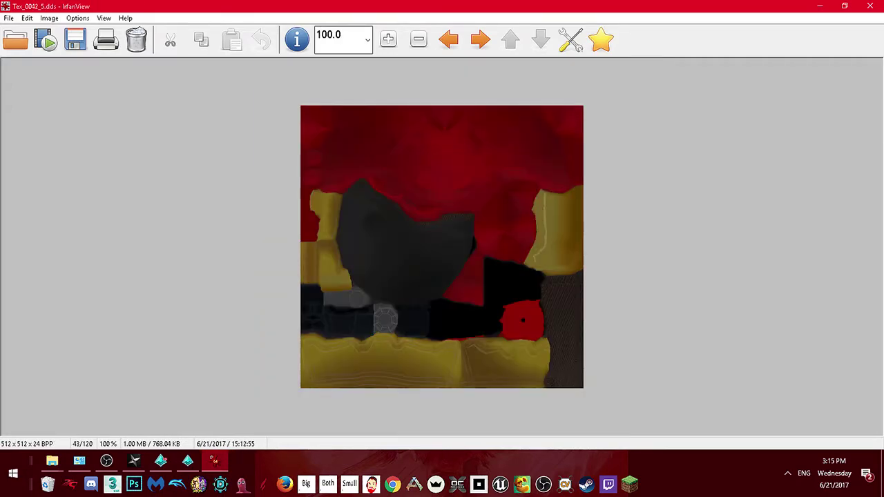
{"action": "key", "text": "Right"}
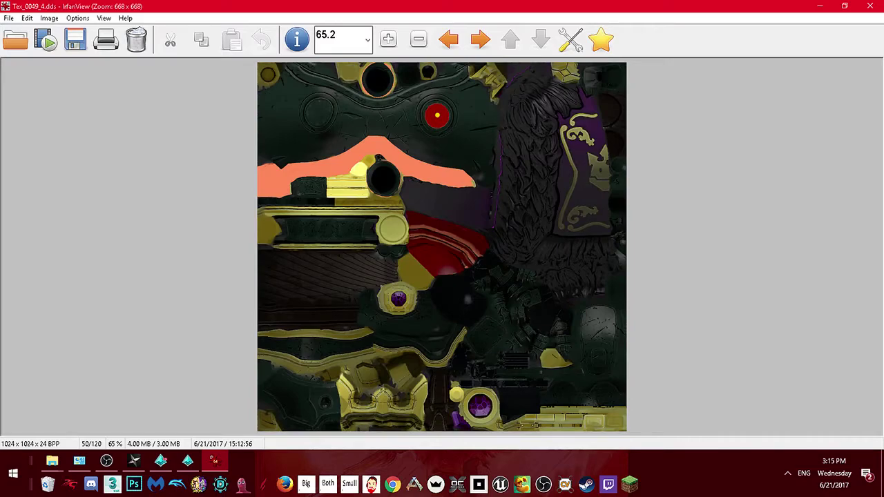
{"action": "key", "text": "Right"}
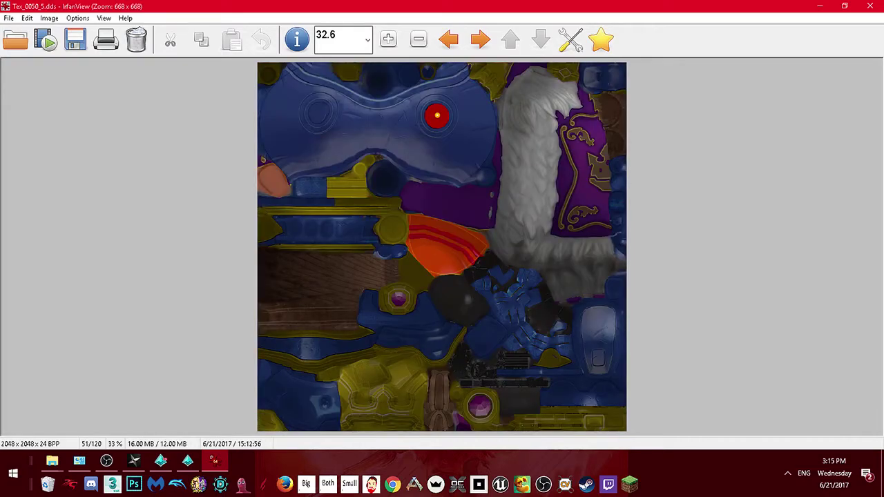
{"action": "key", "text": "Right"}
{"action": "key", "text": "Left"}
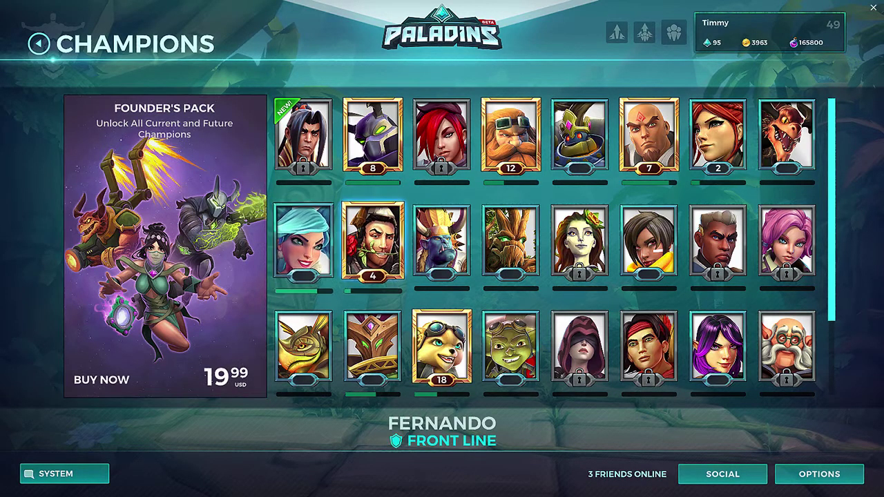
- Select Tyra, open her customization, and equip the Heartwood Plaits accessory
{"action": "scroll", "coordinate": [373, 346], "scroll_direction": "down", "scroll_amount": 1}
{"action": "key", "text": "Left"}
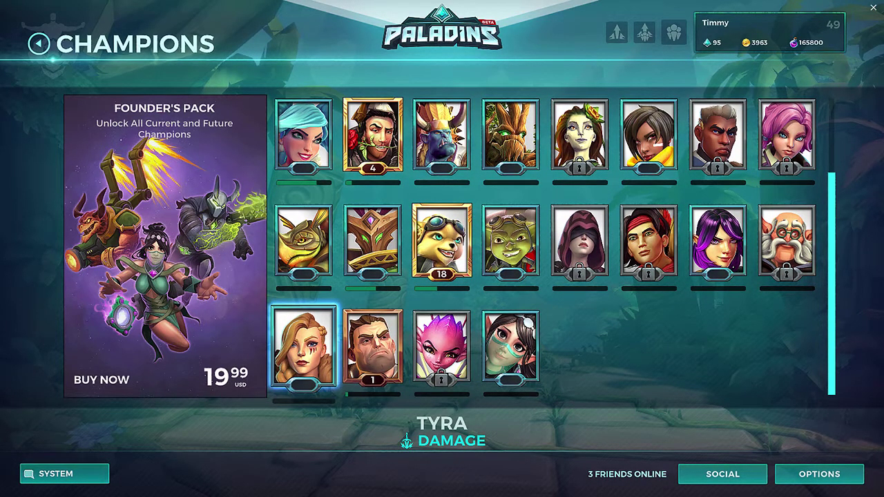
{"action": "key", "text": "Return"}
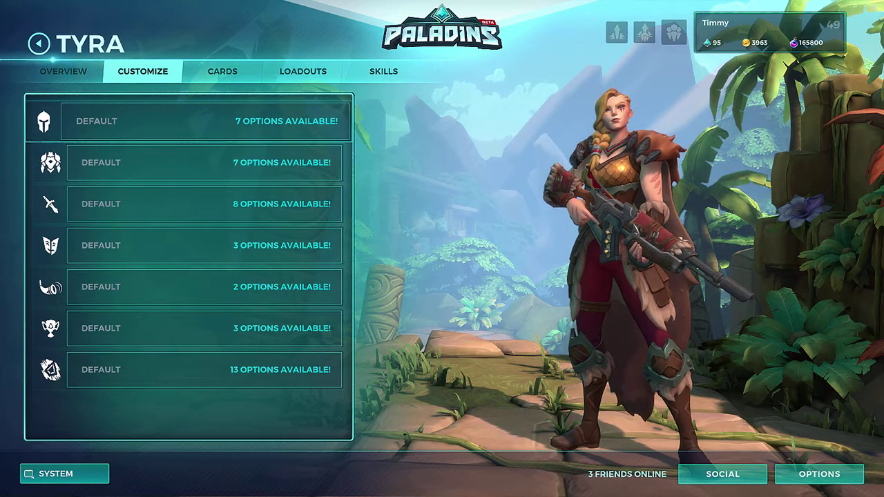
{"action": "key", "text": "Return"}
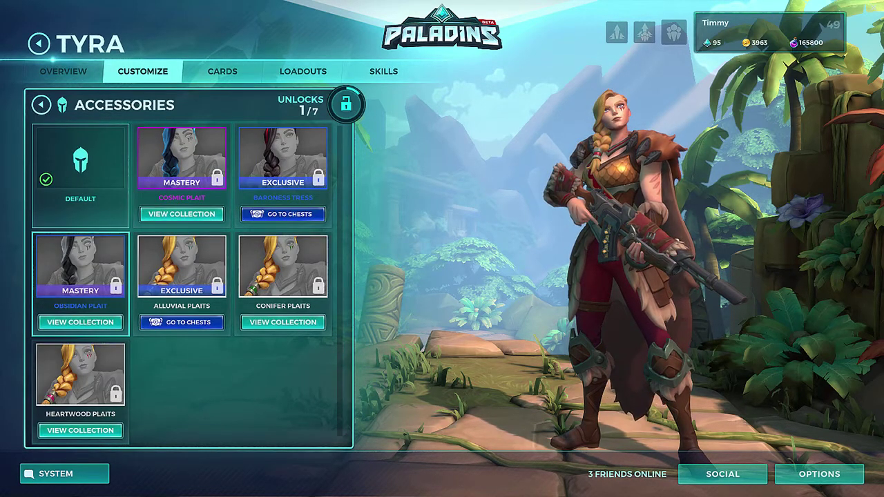
{"action": "key", "text": "Down"}
{"action": "key", "text": "Escape"}
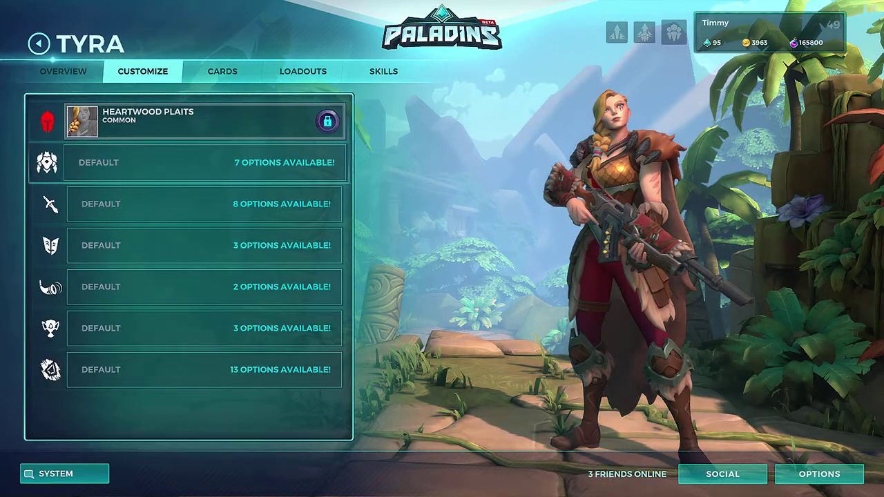
- Try body skins and equip Cosmic Tyra, returning to the category list
{"action": "key", "text": "Return"}
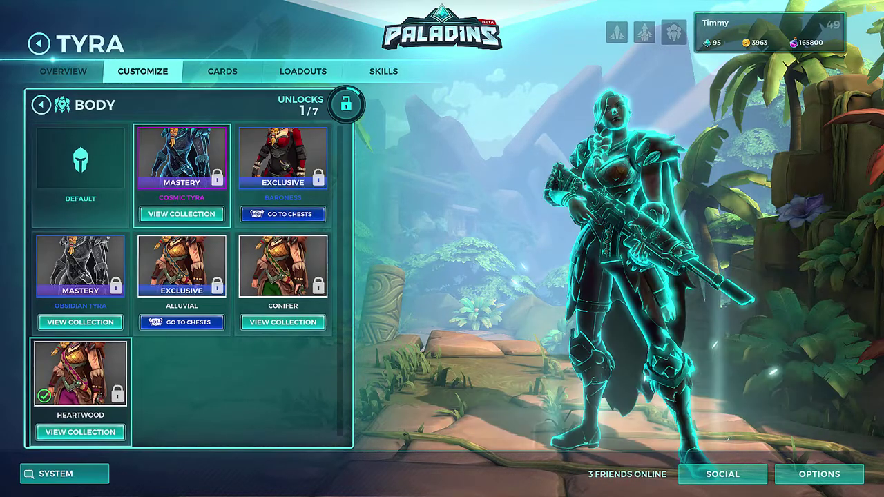
{"action": "key", "text": "Left"}
{"action": "key", "text": "Down"}
{"action": "key", "text": "Return"}
{"action": "key", "text": "Up"}
{"action": "key", "text": "Right"}
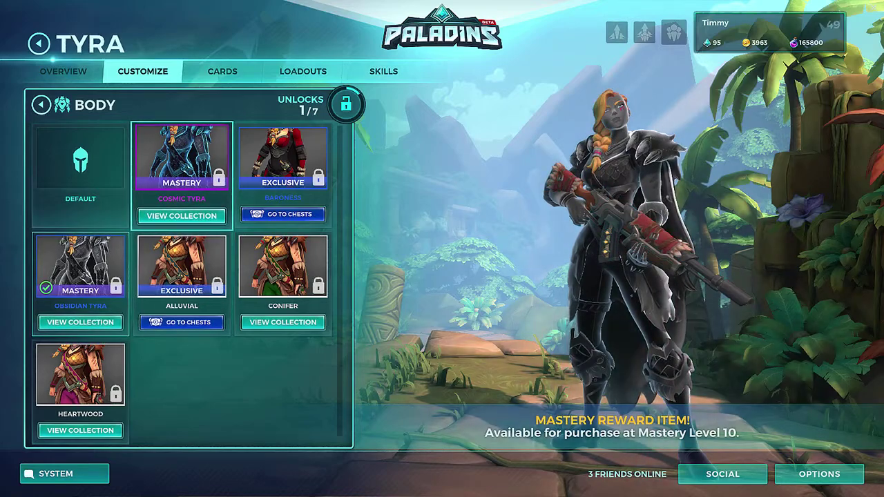
{"action": "key", "text": "Down"}
{"action": "key", "text": "Up"}
{"action": "key", "text": "Escape"}
- Equip the Conifer Auto Rifle weapon skin and go back to the champion grid
{"action": "key", "text": "Up"}
{"action": "key", "text": "Up"}
{"action": "key", "text": "Return"}
{"action": "key", "text": "Down"}
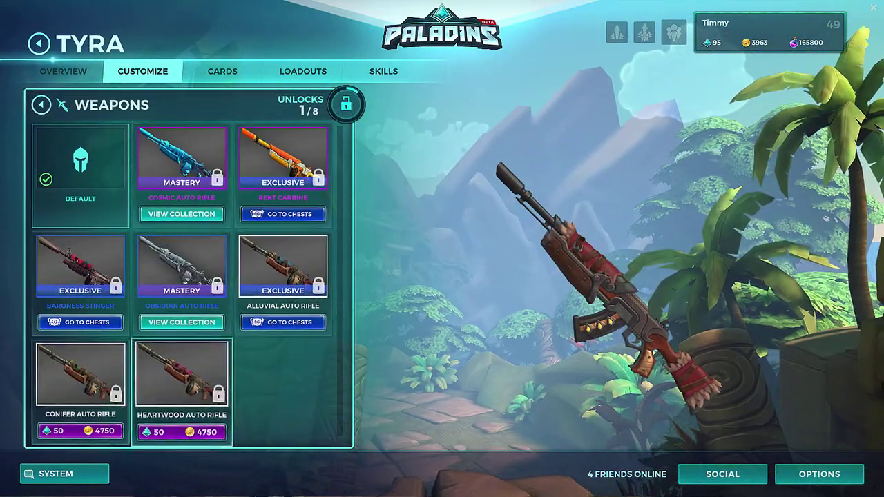
{"action": "key", "text": "Left"}
{"action": "key", "text": "Return"}
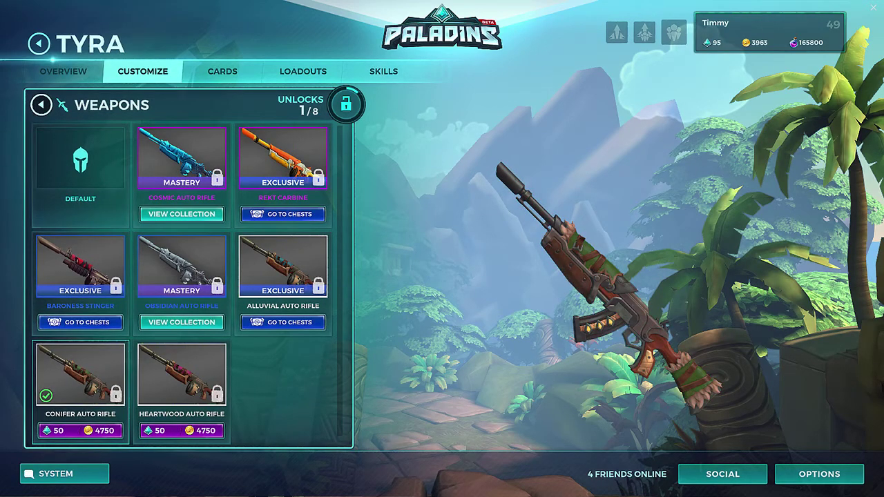
{"action": "key", "text": "Escape"}
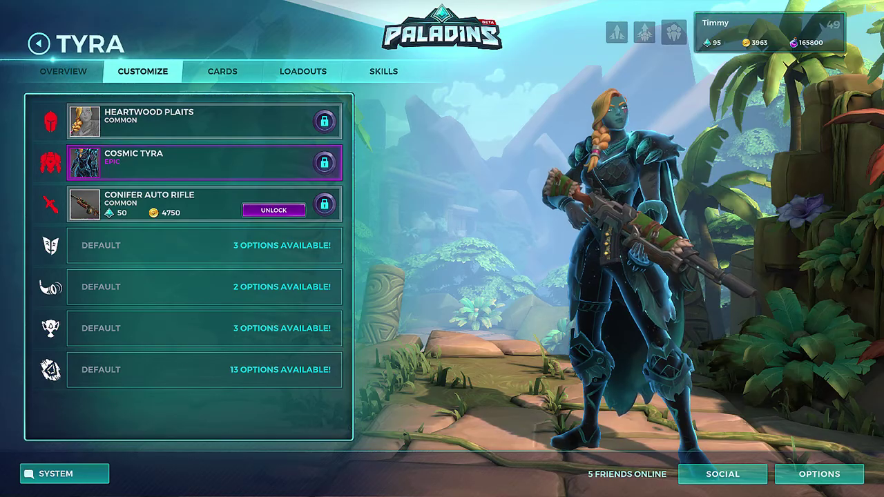
{"action": "key", "text": "Escape"}
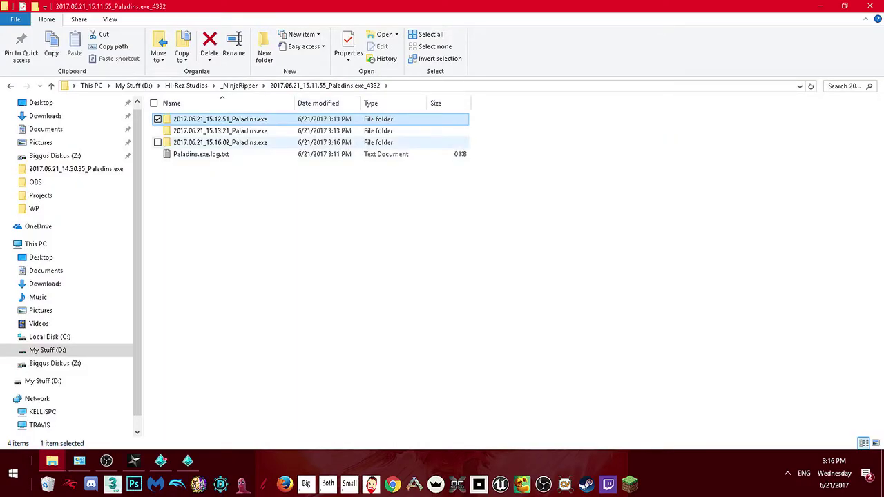
- Open the 2017.06.21_15.16.02_Paladins.exe folder sorted by type and view Tex_0001_0.dds onward in IrfanView
{"action": "double_click", "coordinate": [220, 142]}
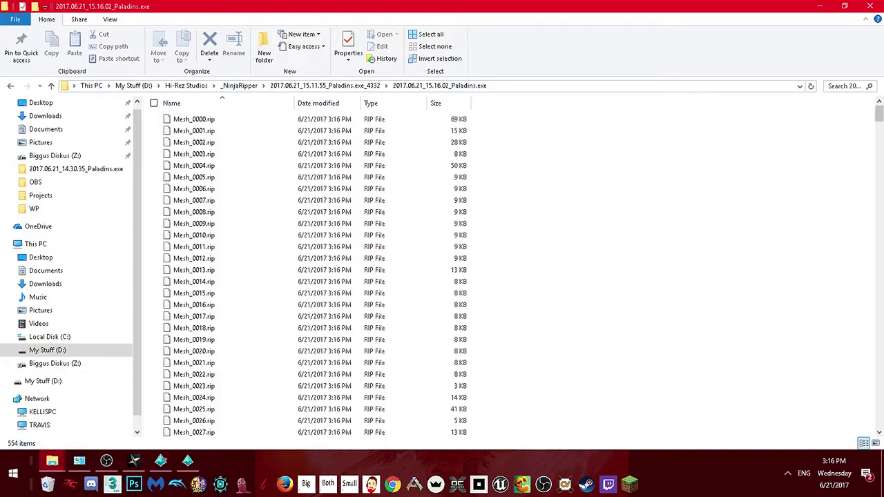
{"action": "left_click", "coordinate": [381, 103]}
{"action": "double_click", "coordinate": [201, 131]}
{"action": "key", "text": "space"}
{"action": "key", "text": "space"}
{"action": "key", "text": "space"}
{"action": "key", "text": "space"}
{"action": "key", "text": "space"}
{"action": "key", "text": "space"}
{"action": "key", "text": "space"}
{"action": "key", "text": "space"}
{"action": "key", "text": "space"}
{"action": "key", "text": "space"}
{"action": "key", "text": "space"}
{"action": "key", "text": "space"}
{"action": "key", "text": "space"}
{"action": "key", "text": "space"}
{"action": "key", "text": "space"}
{"action": "key", "text": "space"}
{"action": "key", "text": "space"}
{"action": "key", "text": "space"}
{"action": "key", "text": "space"}
{"action": "key", "text": "space"}
{"action": "key", "text": "space"}
{"action": "key", "text": "space"}
{"action": "key", "text": "space"}
{"action": "key", "text": "space"}
{"action": "key", "text": "space"}
{"action": "key", "text": "space"}
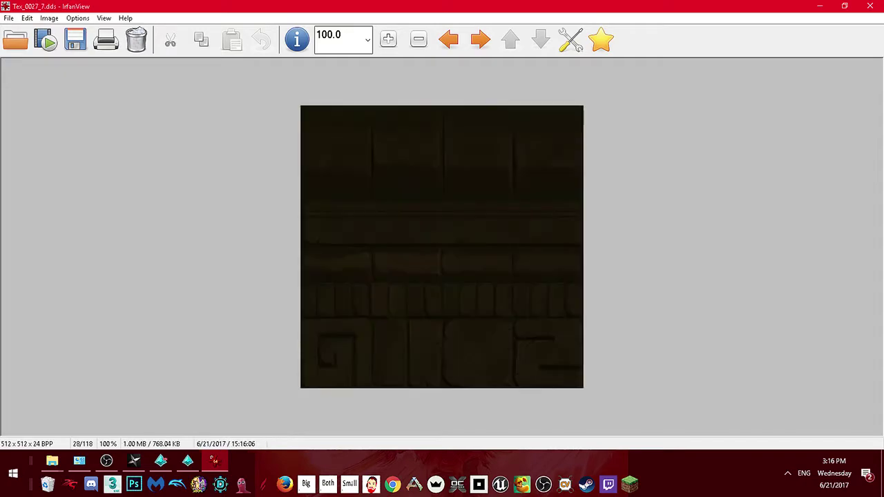
- Page through textures to Tex_0040_3 and the hair atlas, back to Tex_0038_1, then close IrfanView
{"action": "key", "text": "space"}
{"action": "key", "text": "space"}
{"action": "key", "text": "space"}
{"action": "key", "text": "space"}
{"action": "key", "text": "space"}
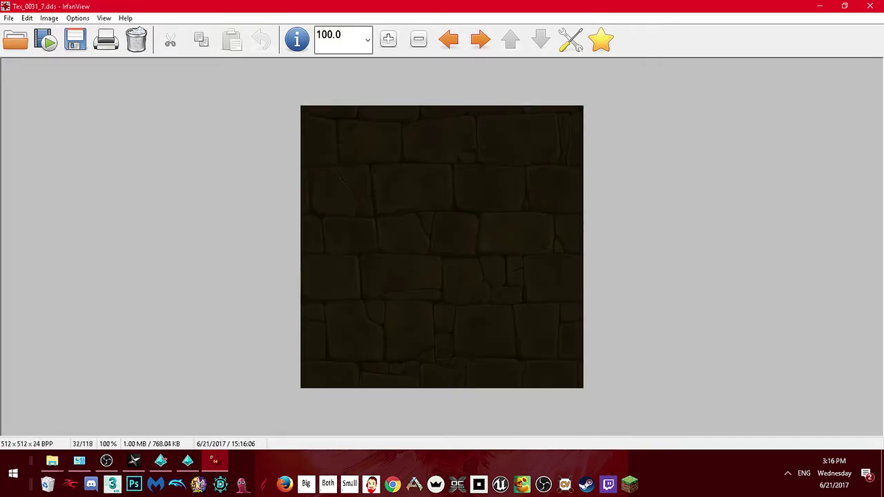
{"action": "key", "text": "space"}
{"action": "key", "text": "space"}
{"action": "key", "text": "space"}
{"action": "key", "text": "space"}
{"action": "key", "text": "space"}
{"action": "key", "text": "space"}
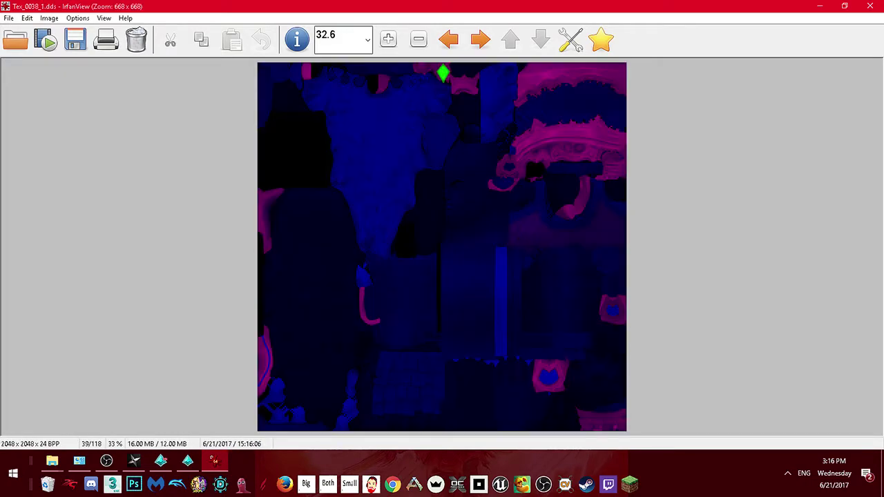
{"action": "key", "text": "space"}
{"action": "key", "text": "space"}
{"action": "key", "text": "space"}
{"action": "key", "text": "space"}
{"action": "key", "text": "BackSpace"}
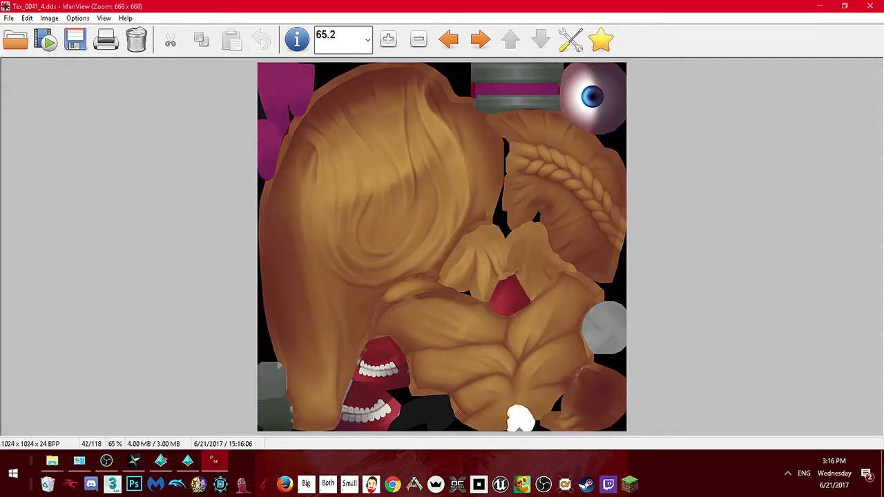
{"action": "key", "text": "BackSpace"}
{"action": "key", "text": "BackSpace"}
{"action": "key", "text": "BackSpace"}
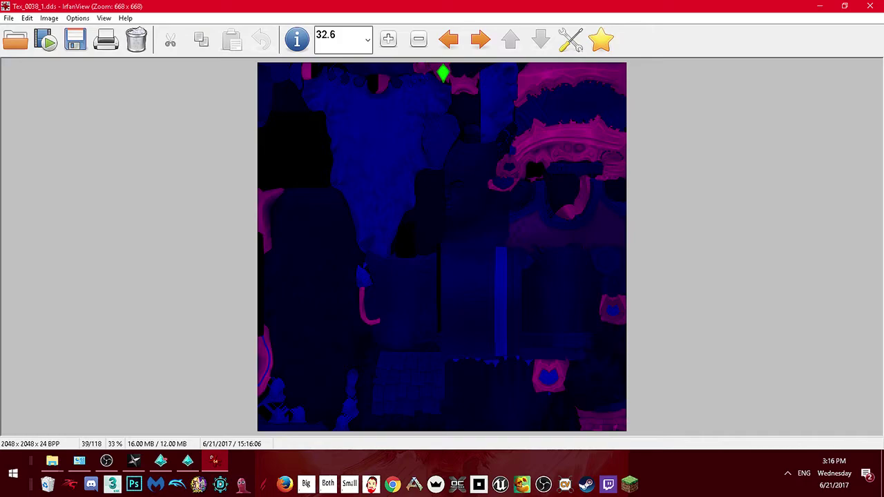
{"action": "key", "text": "BackSpace"}
{"action": "key", "text": "space"}
{"action": "key", "text": "space"}
{"action": "key", "text": "BackSpace"}
{"action": "key", "text": "space"}
{"action": "key", "text": "space"}
{"action": "key", "text": "space"}
{"action": "key", "text": "space"}
{"action": "key", "text": "space"}
{"action": "key", "text": "space"}
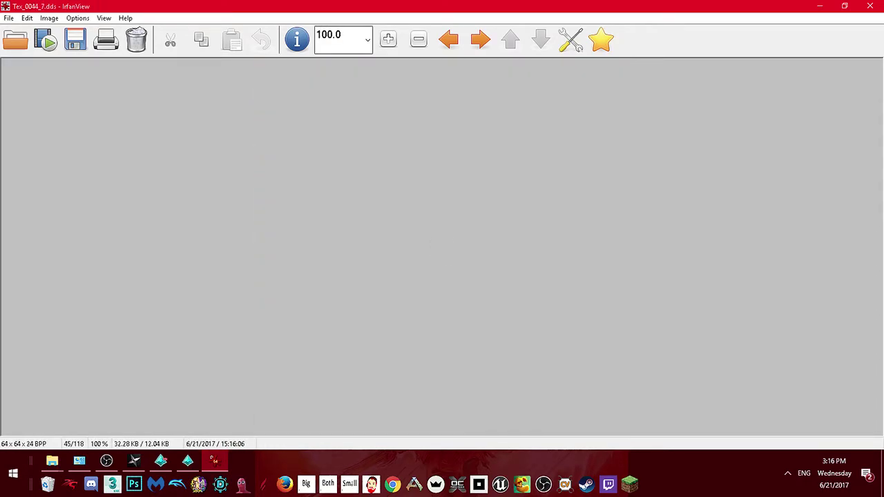
{"action": "key", "text": "Escape"}
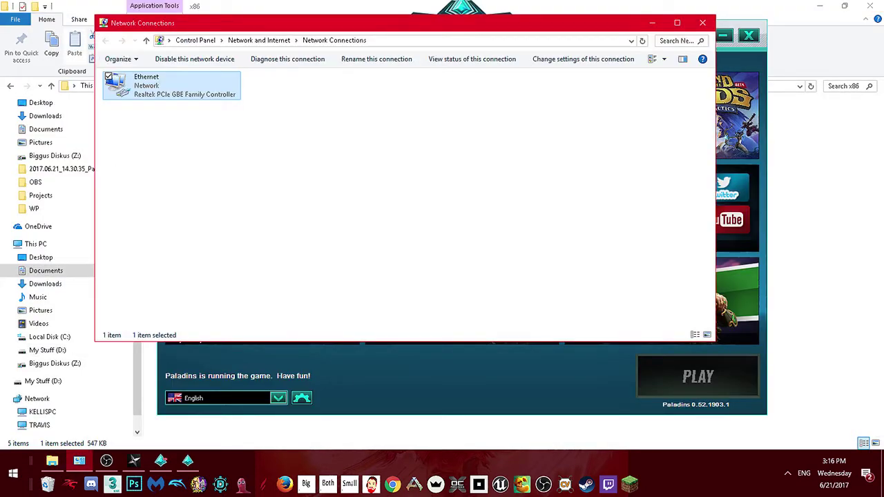
- Minimize the Network Connections window to reveal the Paladins launcher
{"action": "left_click", "coordinate": [652, 23]}
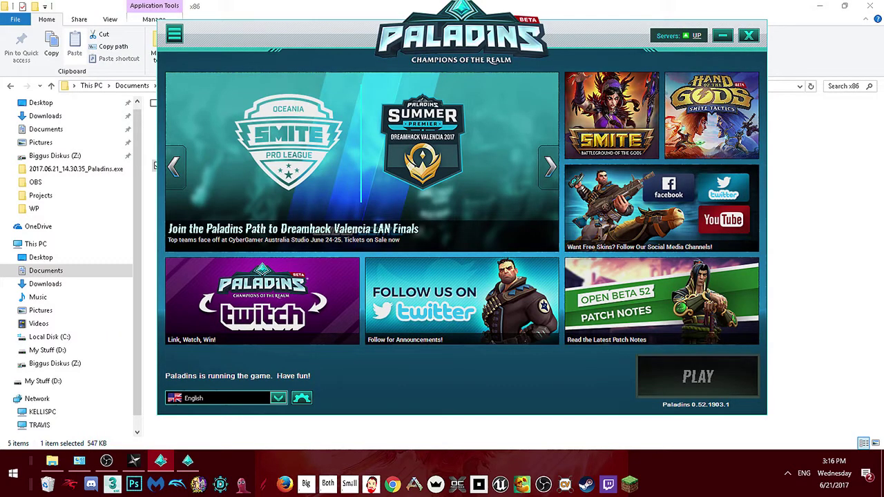